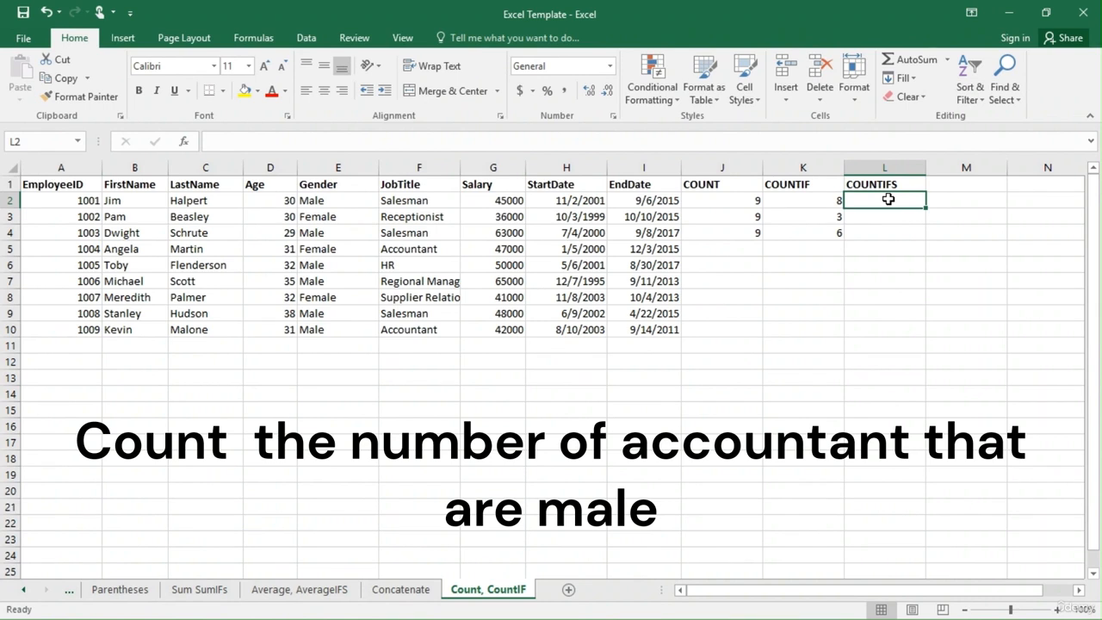
# Start a COUNTIFS formula in L2 using JobTitle range F2:F10 with the Accountant cell F5 as its criterion.
pyautogui.write('=coun')
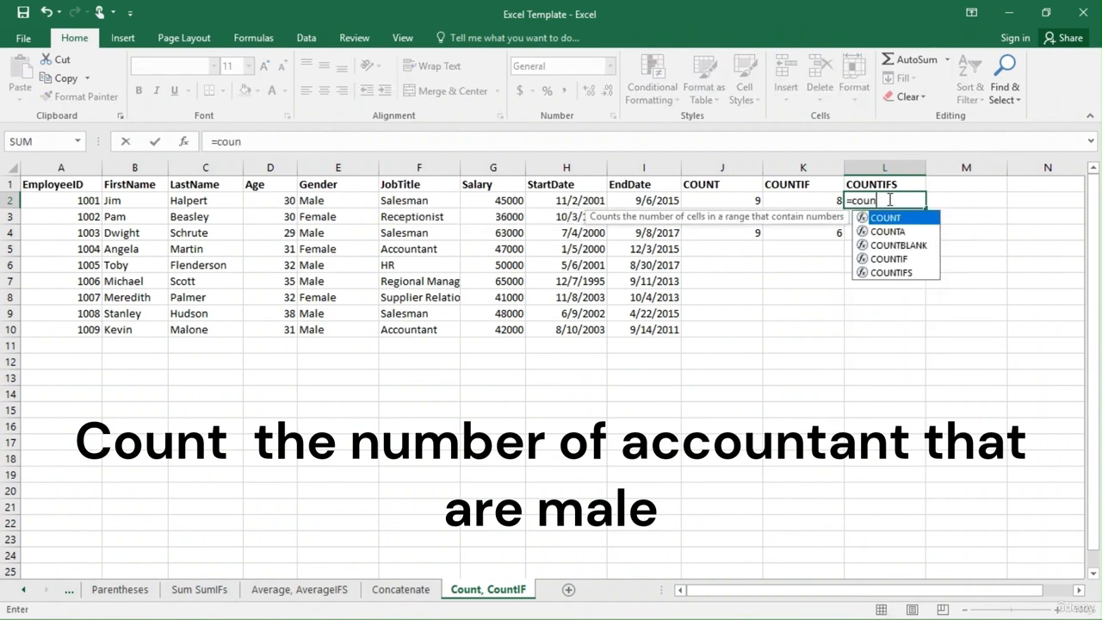
pyautogui.press('Down')
pyautogui.press('Down')
pyautogui.press('Down')
pyautogui.press('Down')
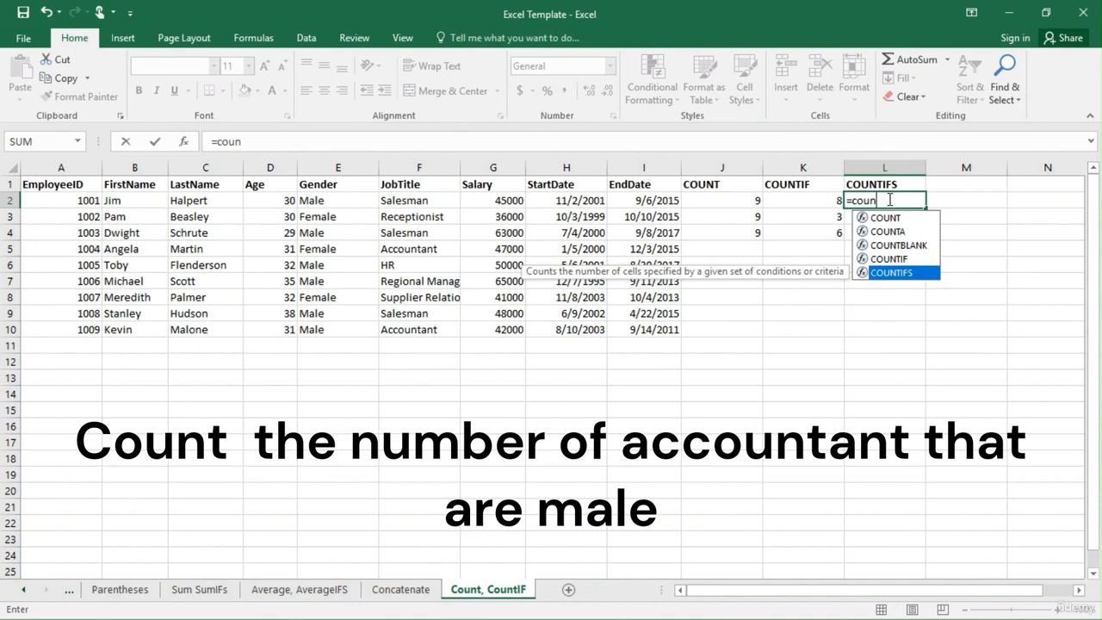
pyautogui.press('Tab')
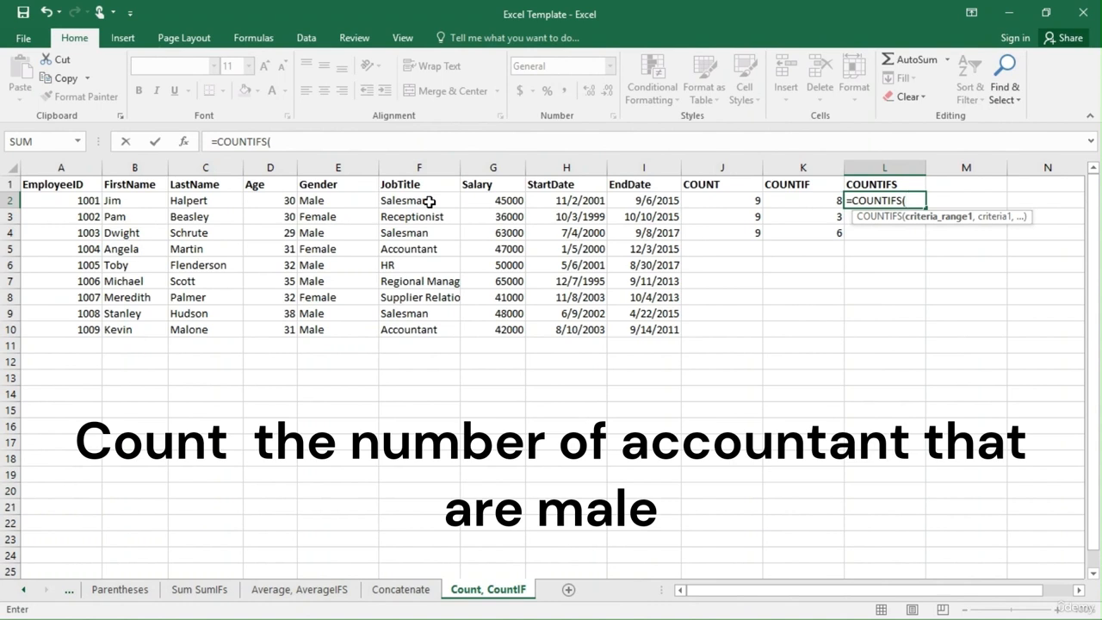
pyautogui.moveTo(429, 202); pyautogui.dragTo(430, 331)
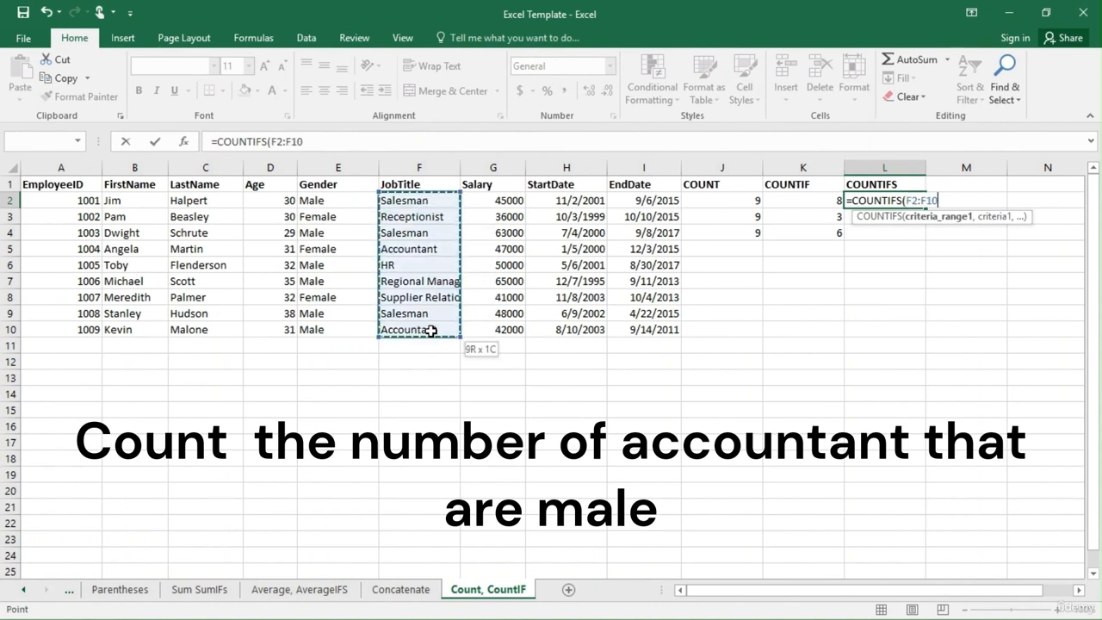
pyautogui.write(',')
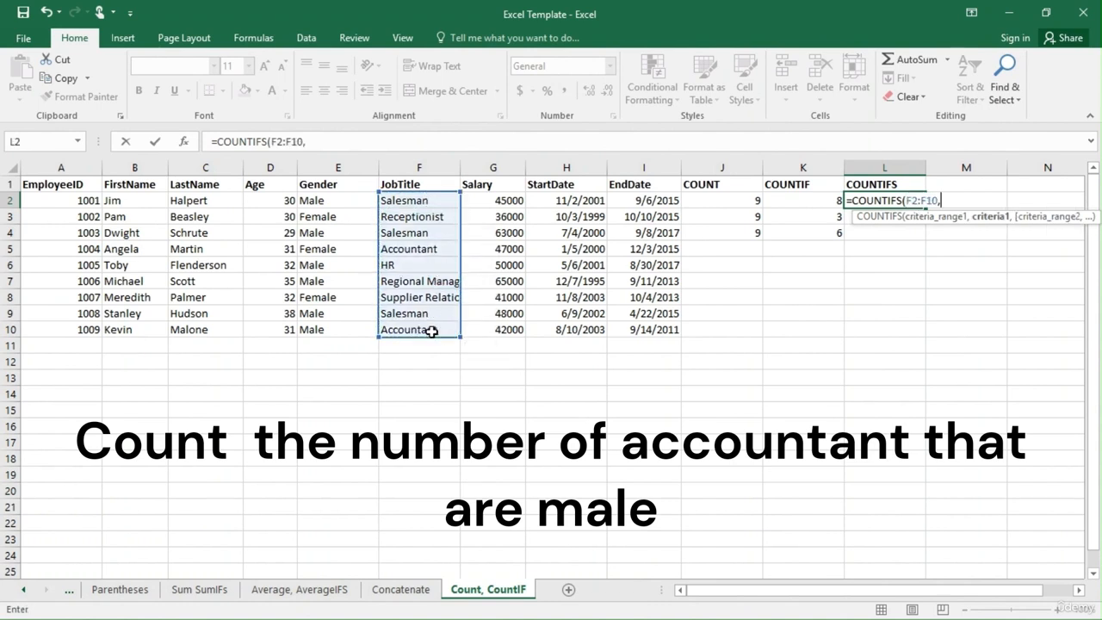
pyautogui.click(415, 251)
pyautogui.write(',')
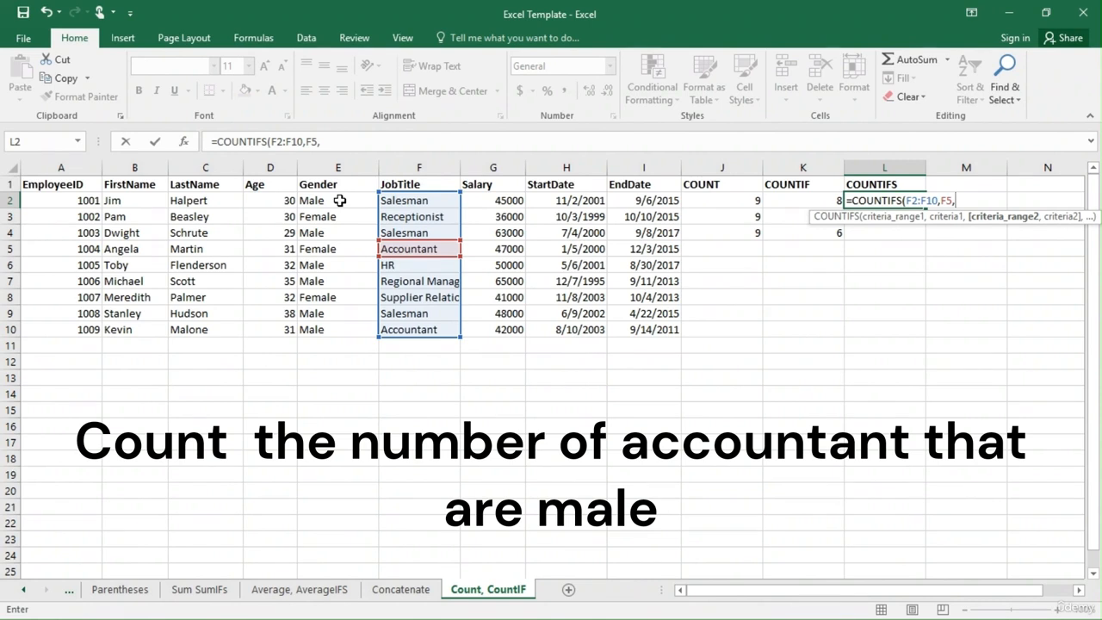
# Complete the L2 formula with Gender range E2:E10 and the Male cell E2 as the second criterion.
pyautogui.moveTo(340, 199); pyautogui.dragTo(342, 324)
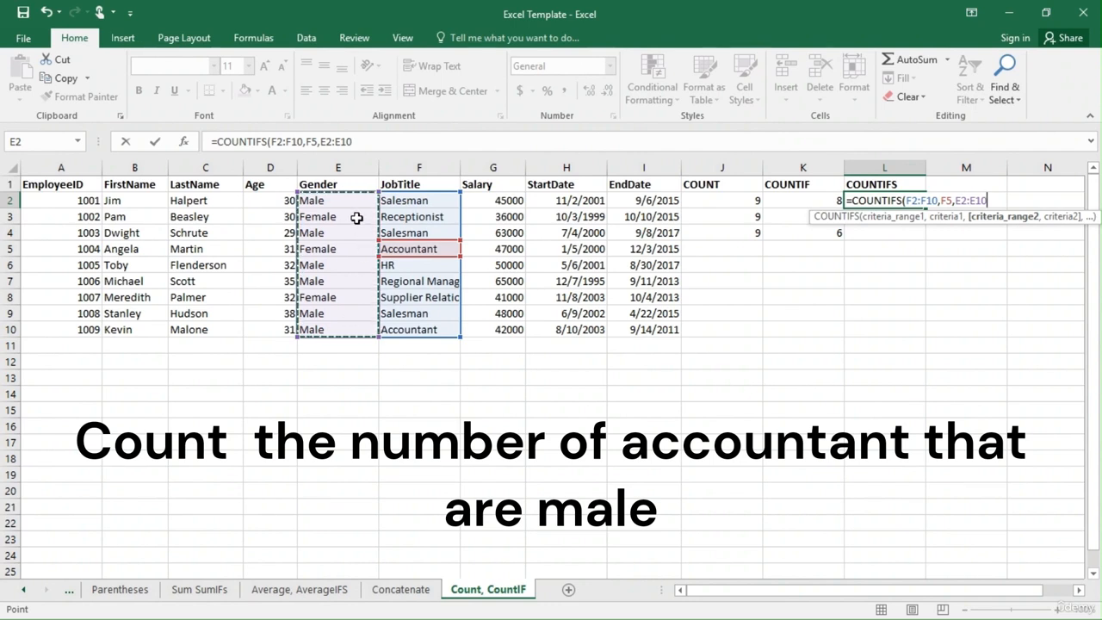
pyautogui.write(',')
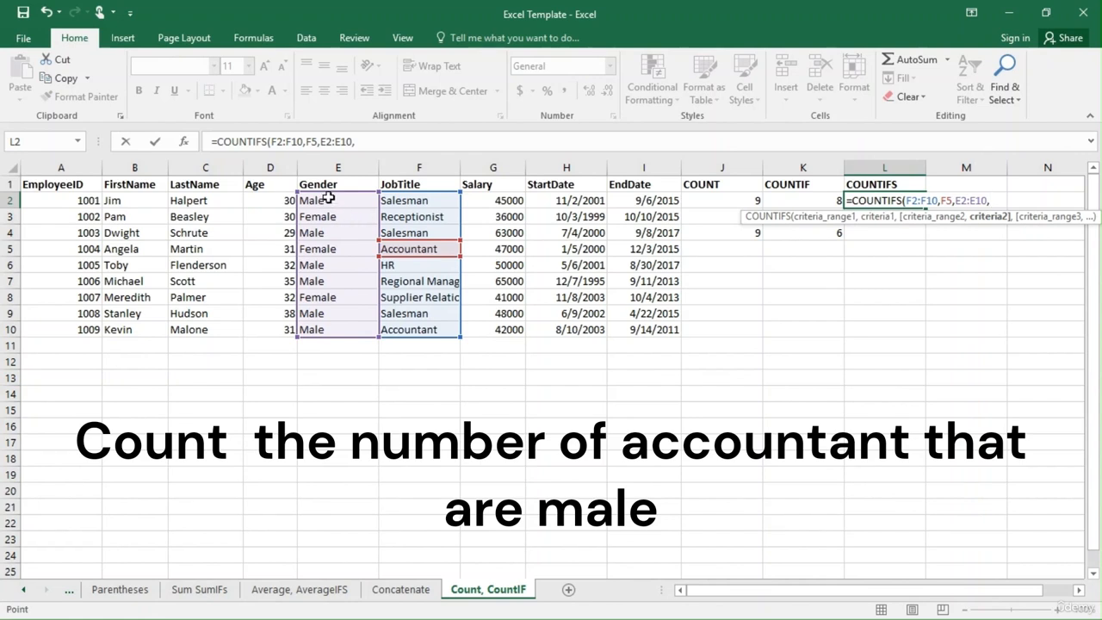
pyautogui.click(339, 200)
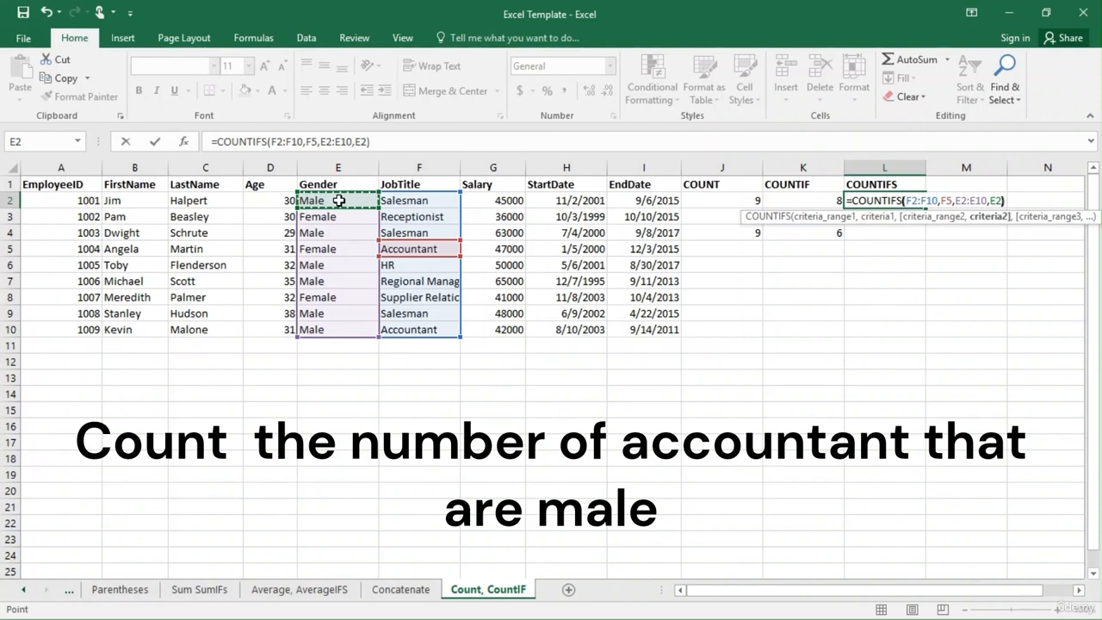
pyautogui.press('Return')
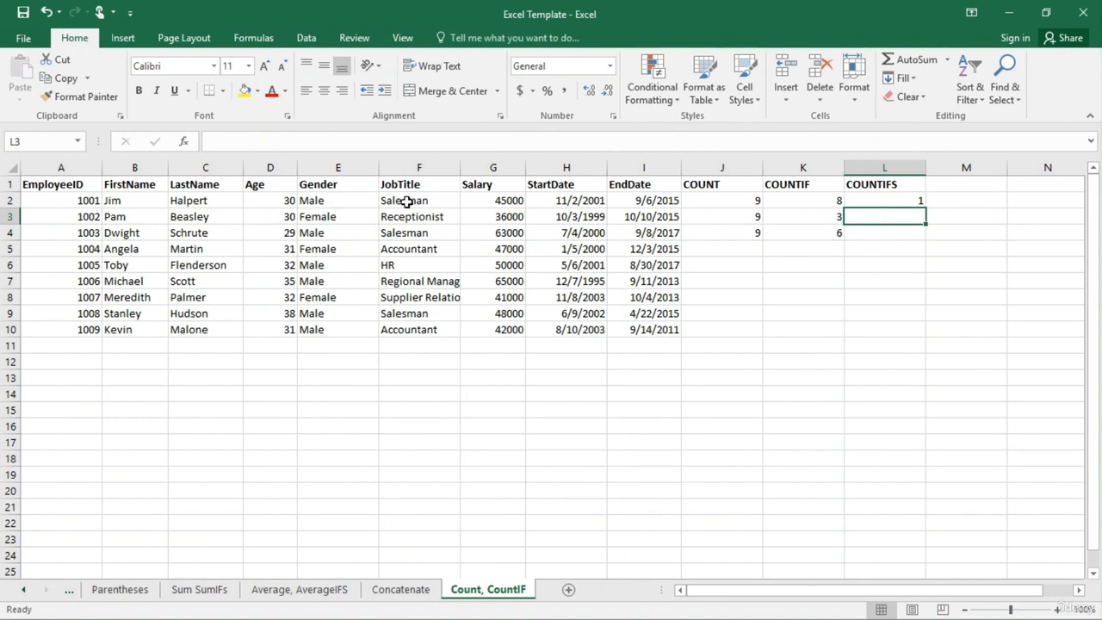
# Check the job title and gender cells of the accountants in rows 5 and 10 against the formula in L2.
pyautogui.click(412, 250)
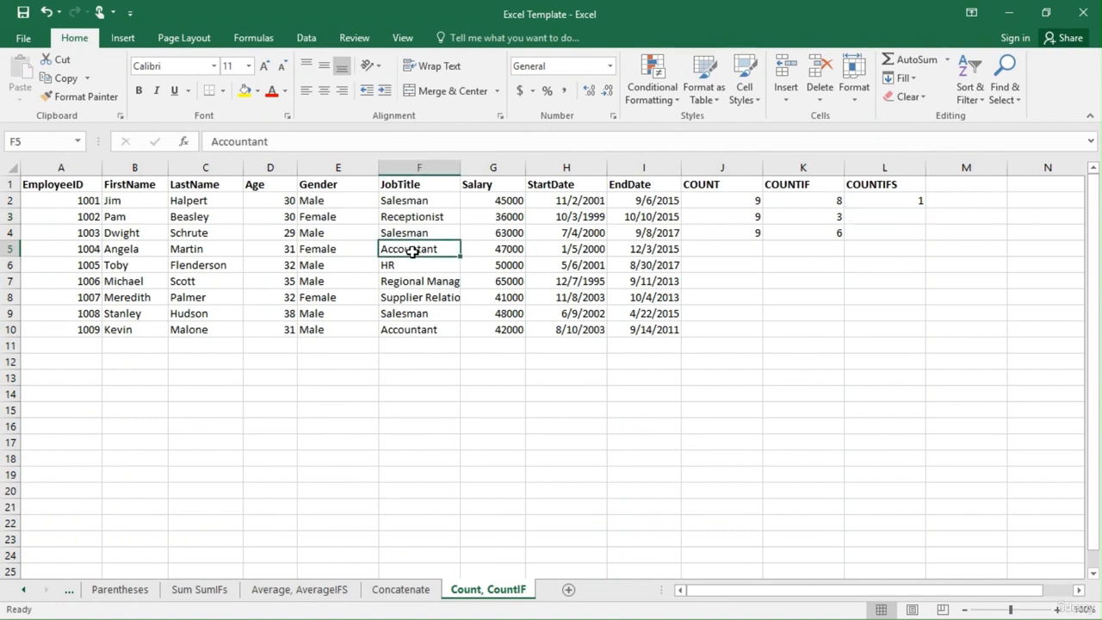
pyautogui.click(338, 250)
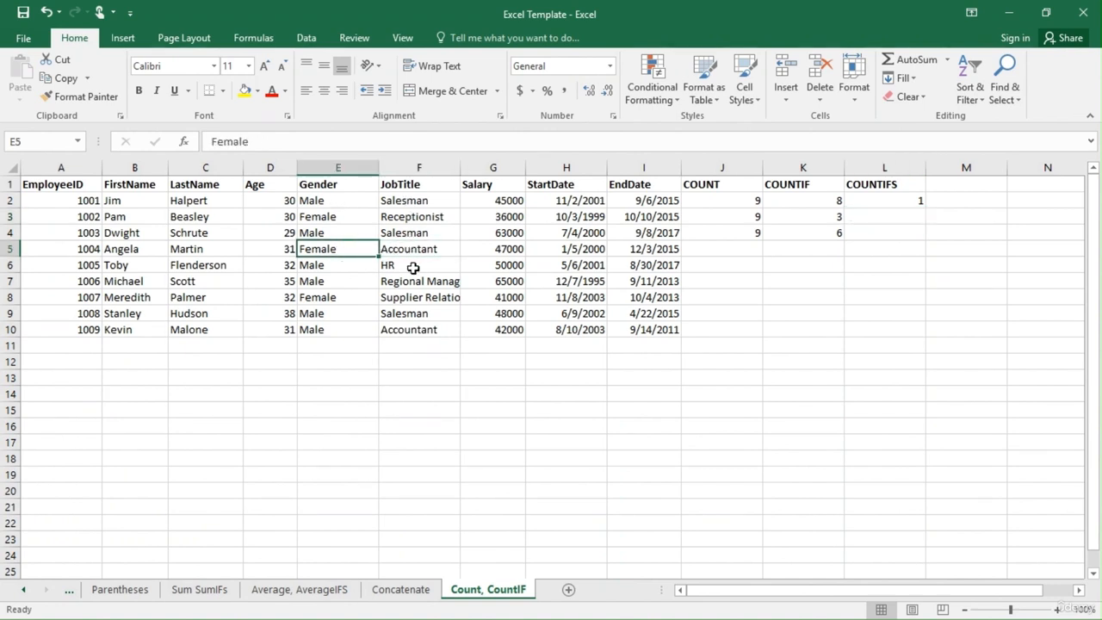
pyautogui.click(411, 330)
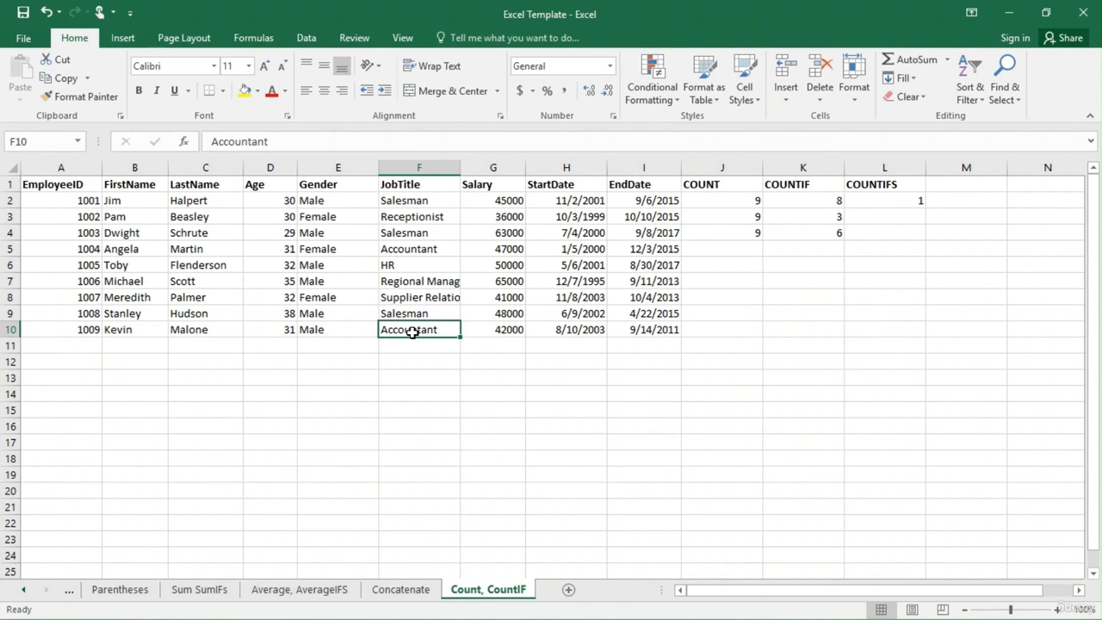
pyautogui.click(344, 332)
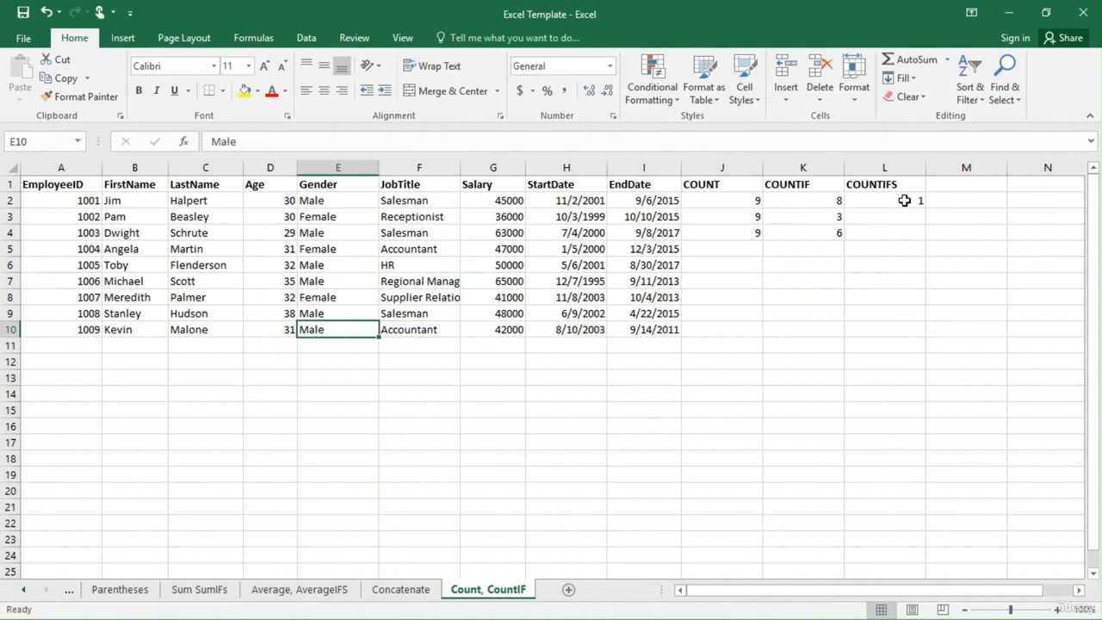
pyautogui.click(904, 201)
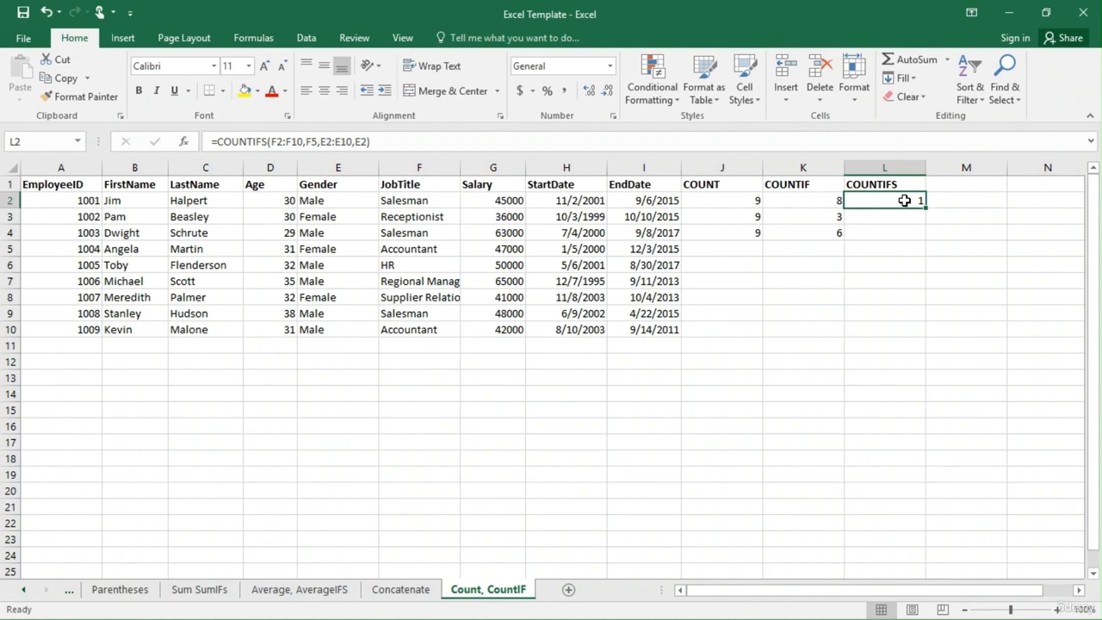
# Start a COUNTIFS formula in L3 using Gender range E2:E10 with the Female cell E3 as its criterion.
pyautogui.click(895, 220)
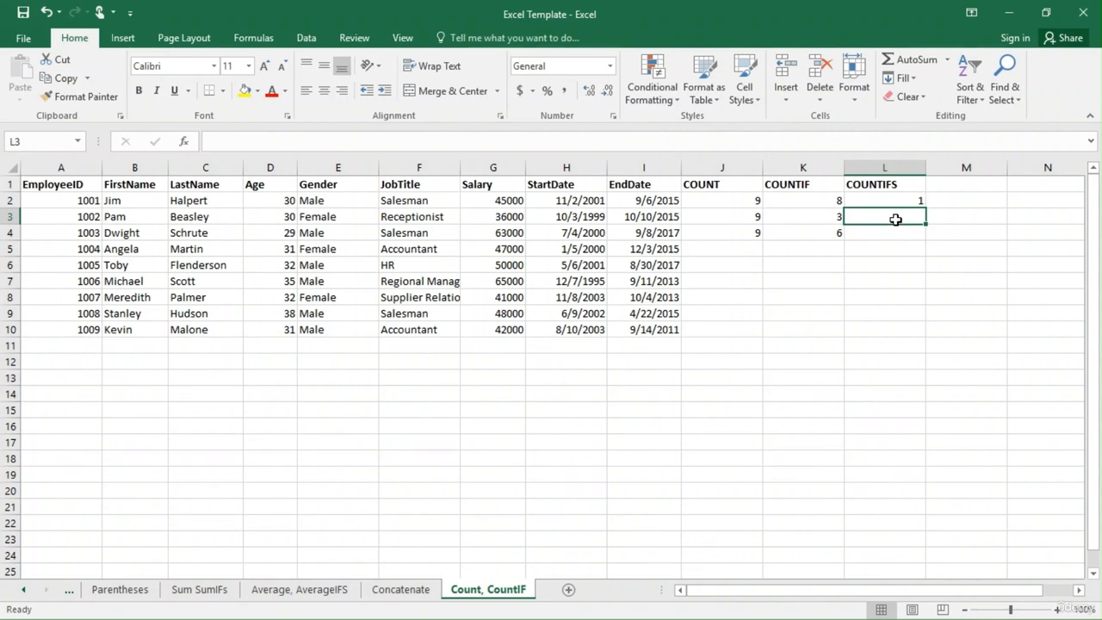
pyautogui.write('=cu')
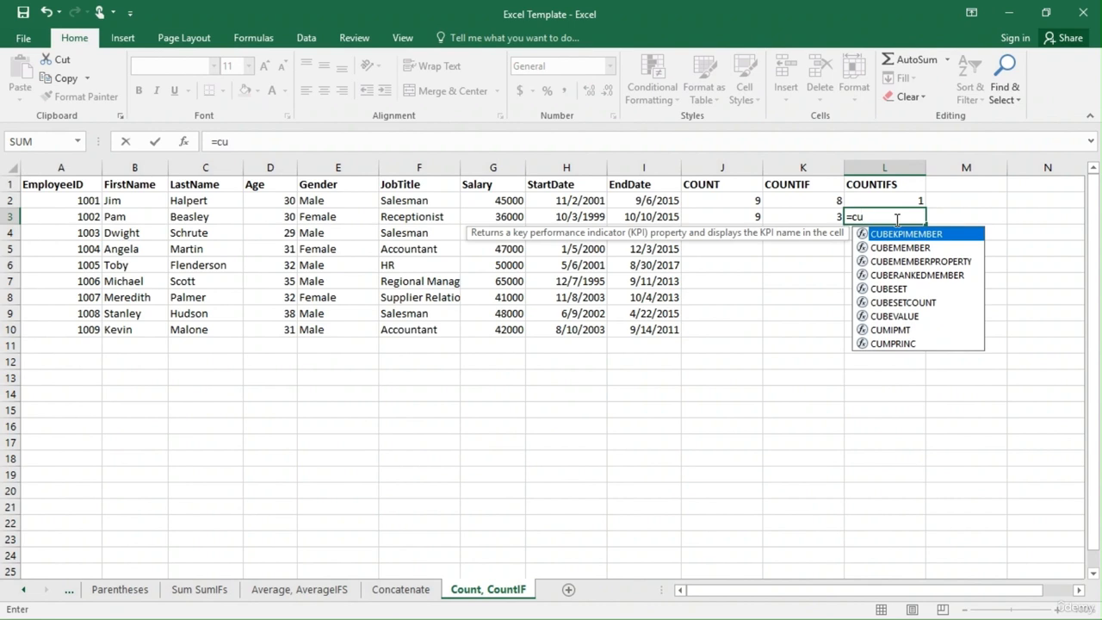
pyautogui.press('BackSpace')
pyautogui.write('ou')
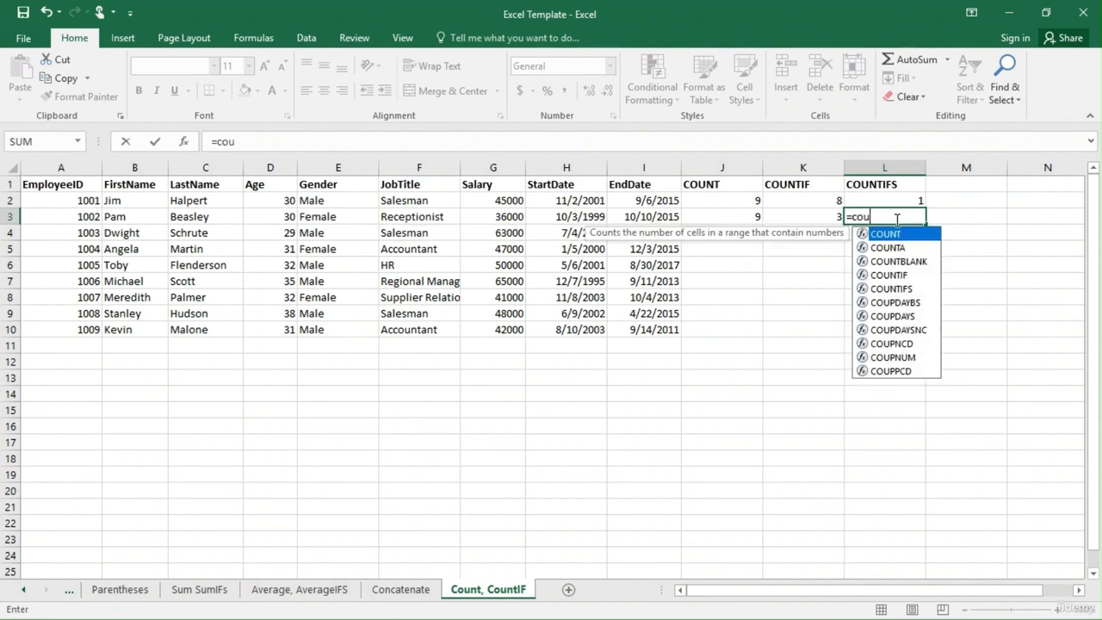
pyautogui.write('nt')
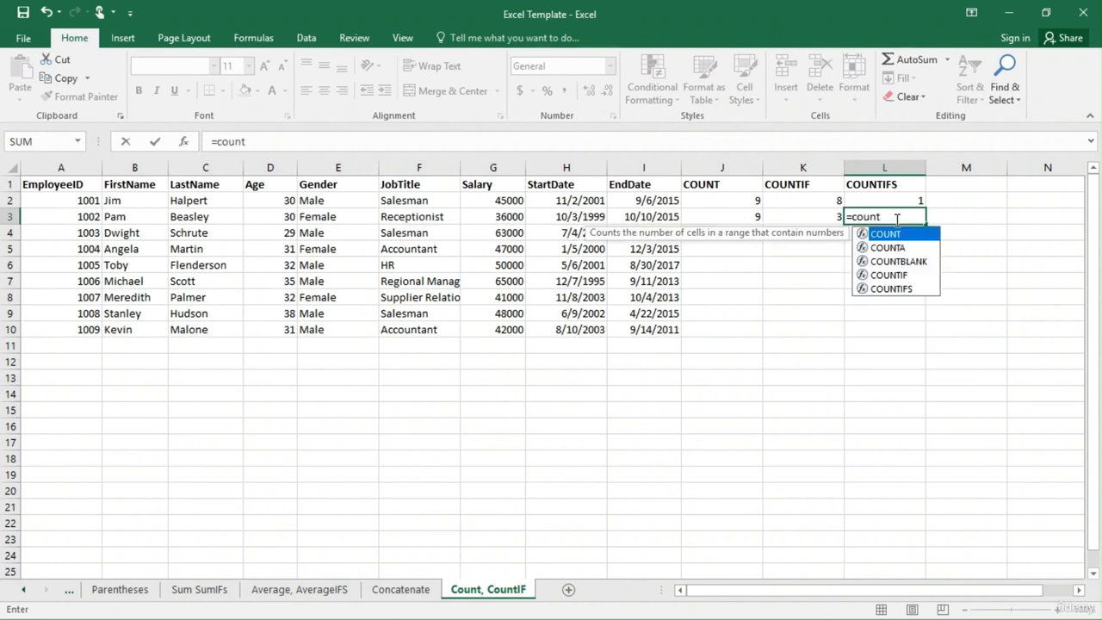
pyautogui.press('Down')
pyautogui.press('Down')
pyautogui.press('Down')
pyautogui.press('Down')
pyautogui.press('Tab')
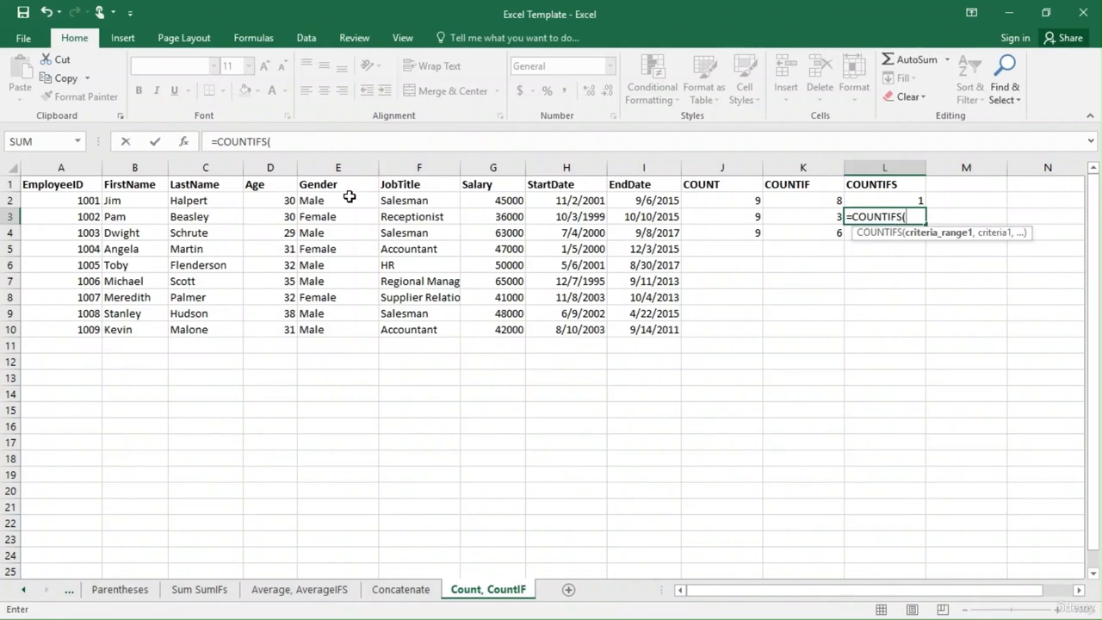
pyautogui.moveTo(338, 202); pyautogui.dragTo(337, 325)
pyautogui.write(',')
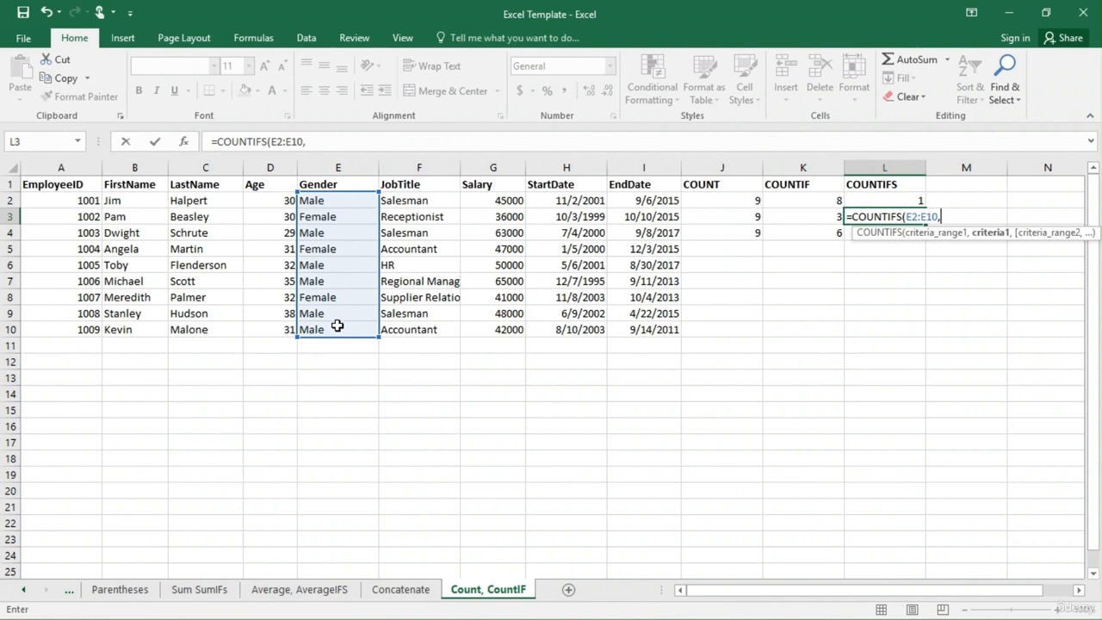
pyautogui.click(349, 218)
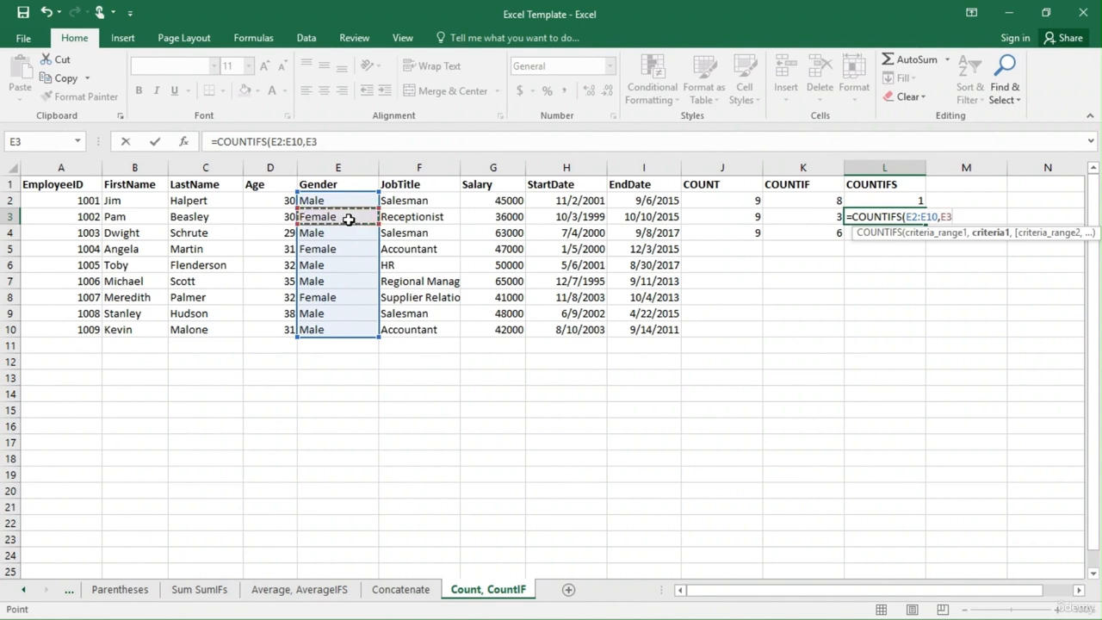
pyautogui.write(',')
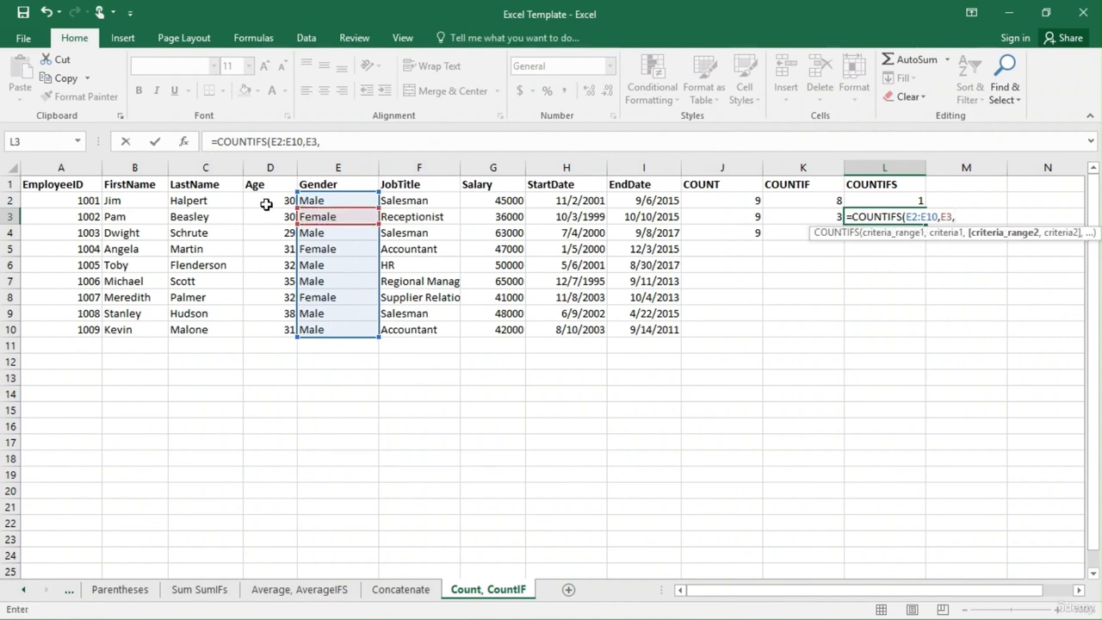
# Complete the L3 formula with Age range D2:D10 and the criterion ">=30".
pyautogui.moveTo(269, 203); pyautogui.dragTo(276, 327)
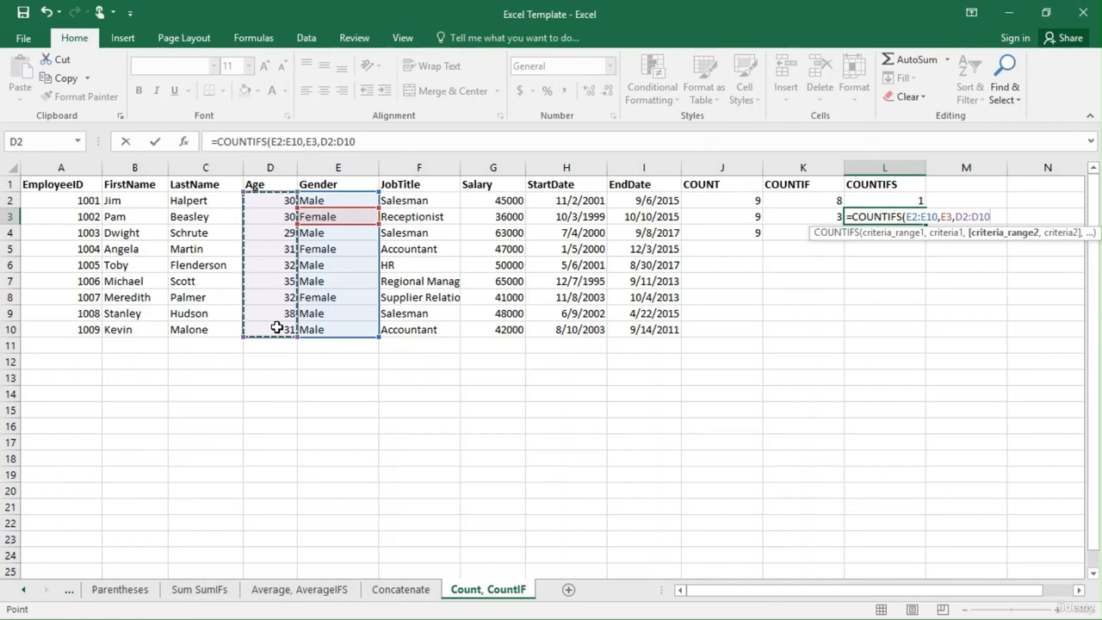
pyautogui.write(',')
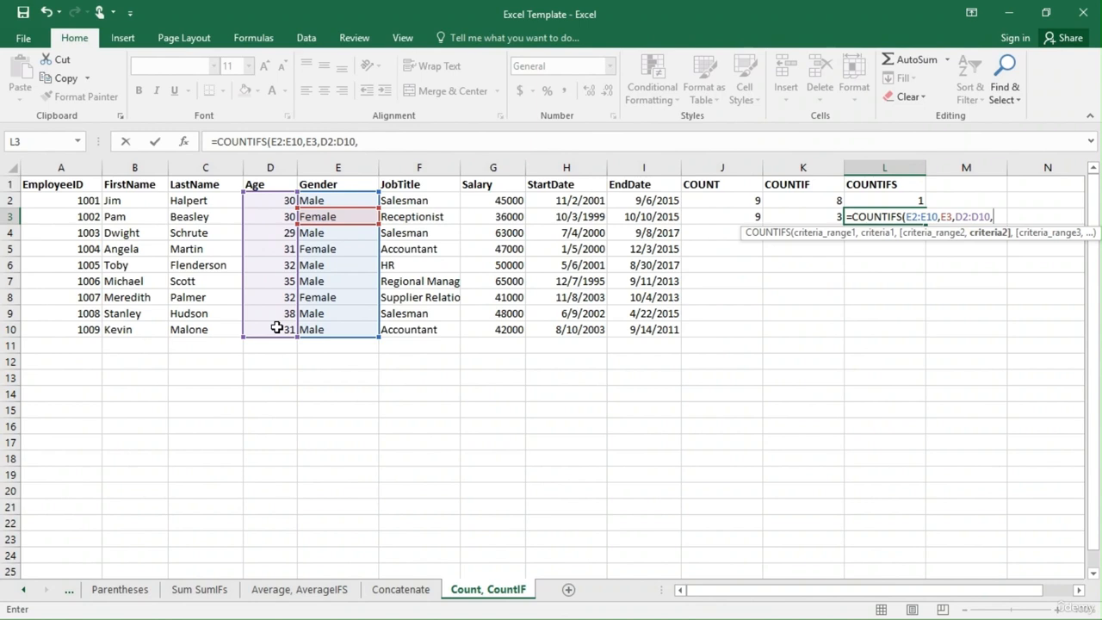
pyautogui.write('">=30")')
pyautogui.press('Return')
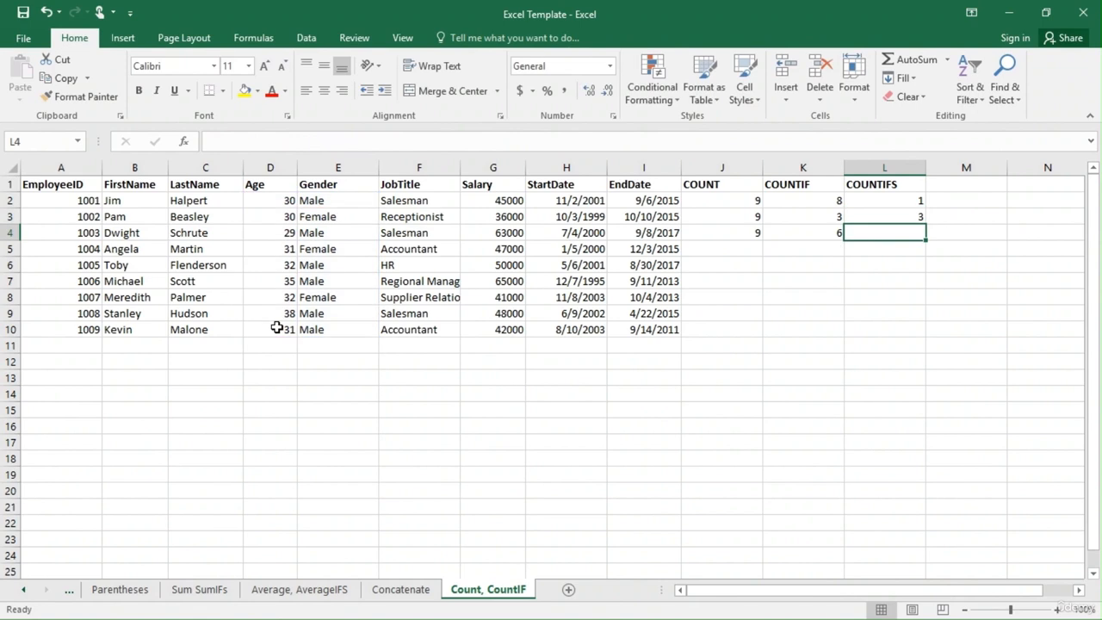
# Check the age and gender cells of the female employees against the COUNTIFS formula in L3.
pyautogui.doubleClick(899, 217)
pyautogui.moveTo(288, 216); pyautogui.dragTo(315, 259)
pyautogui.moveTo(286, 297); pyautogui.dragTo(318, 300)
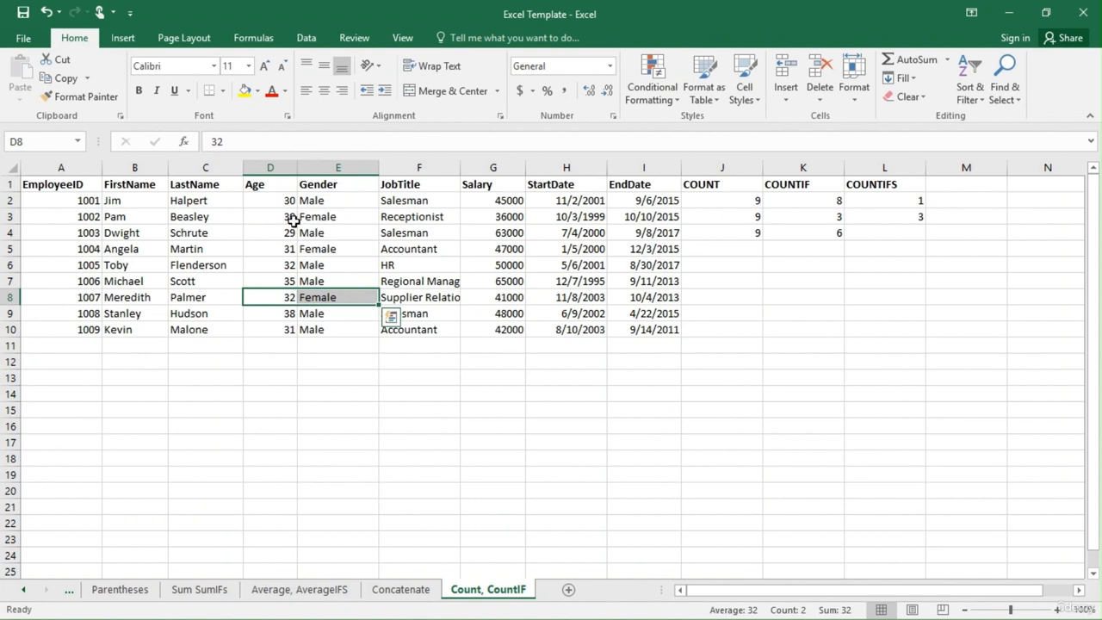
pyautogui.click(895, 221)
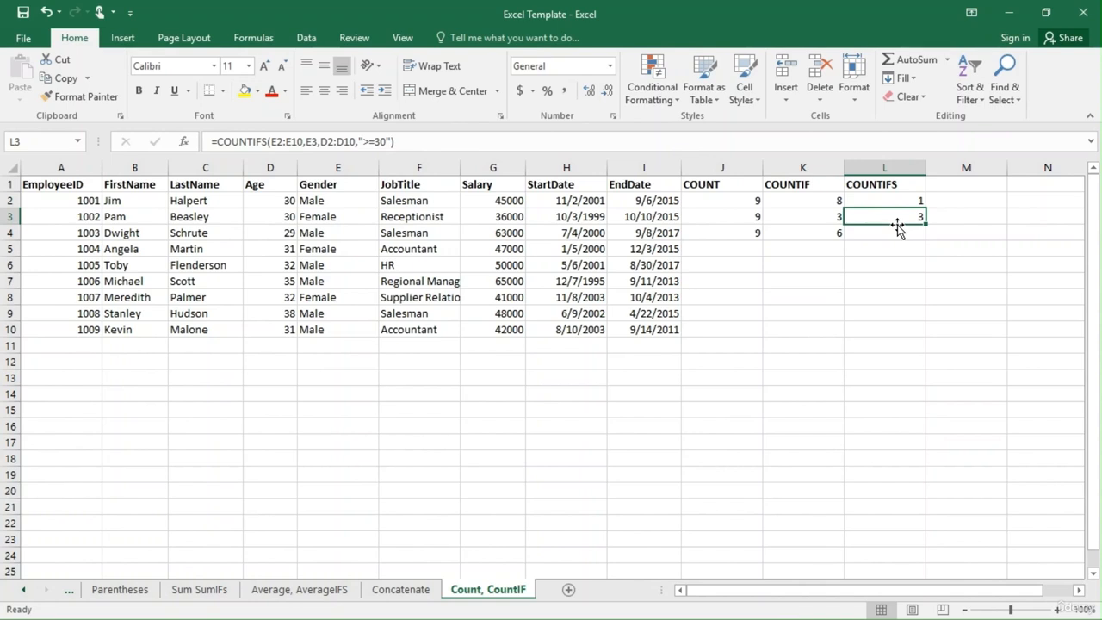
pyautogui.click(913, 305)
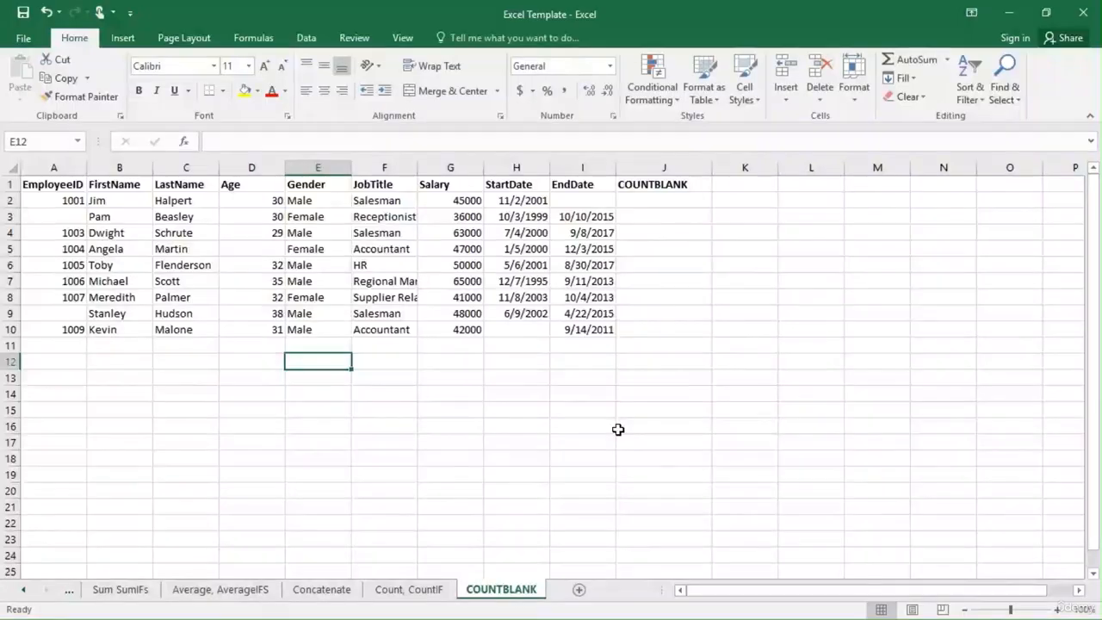
# Examine the employee table A1:I10 on the COUNTBLANK sheet, looking through its columns for blank cells.
pyautogui.click(618, 430)
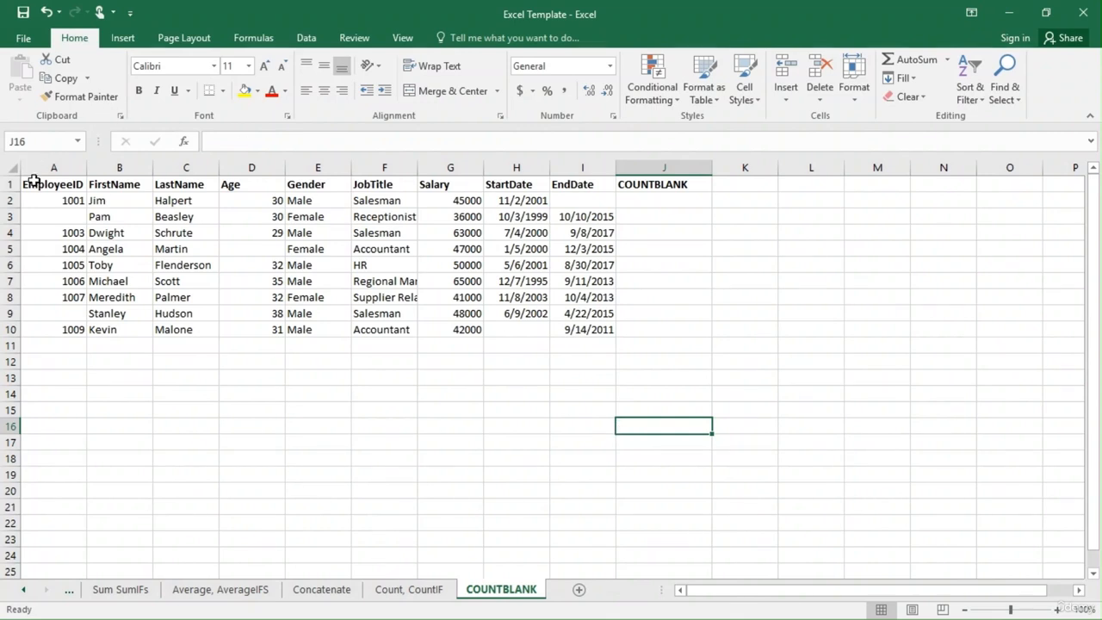
pyautogui.moveTo(33, 186); pyautogui.dragTo(591, 335)
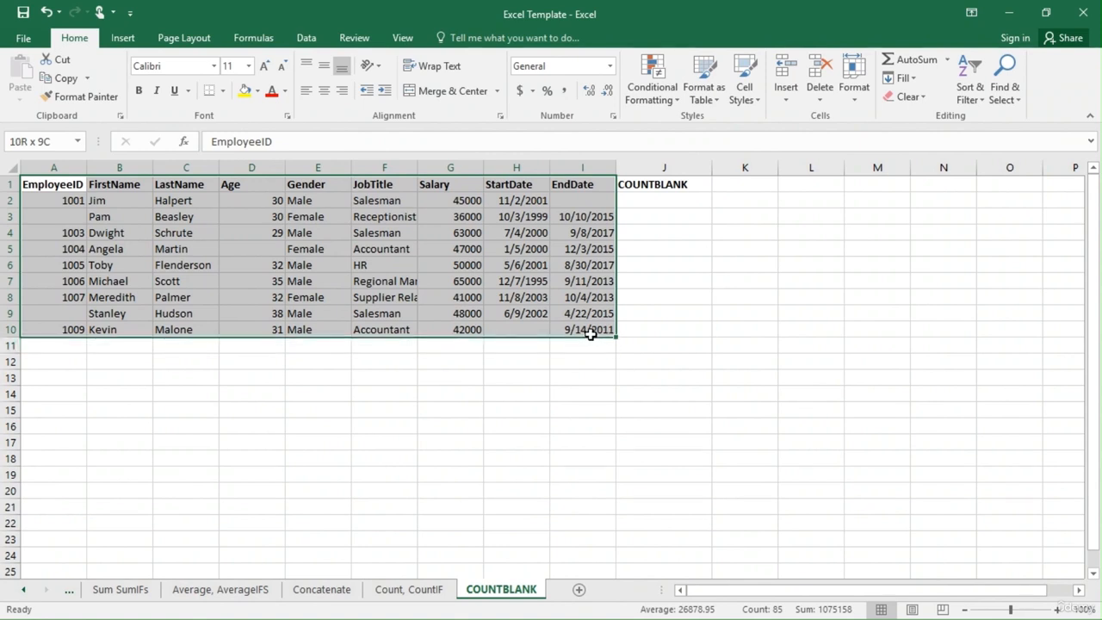
pyautogui.click(658, 200)
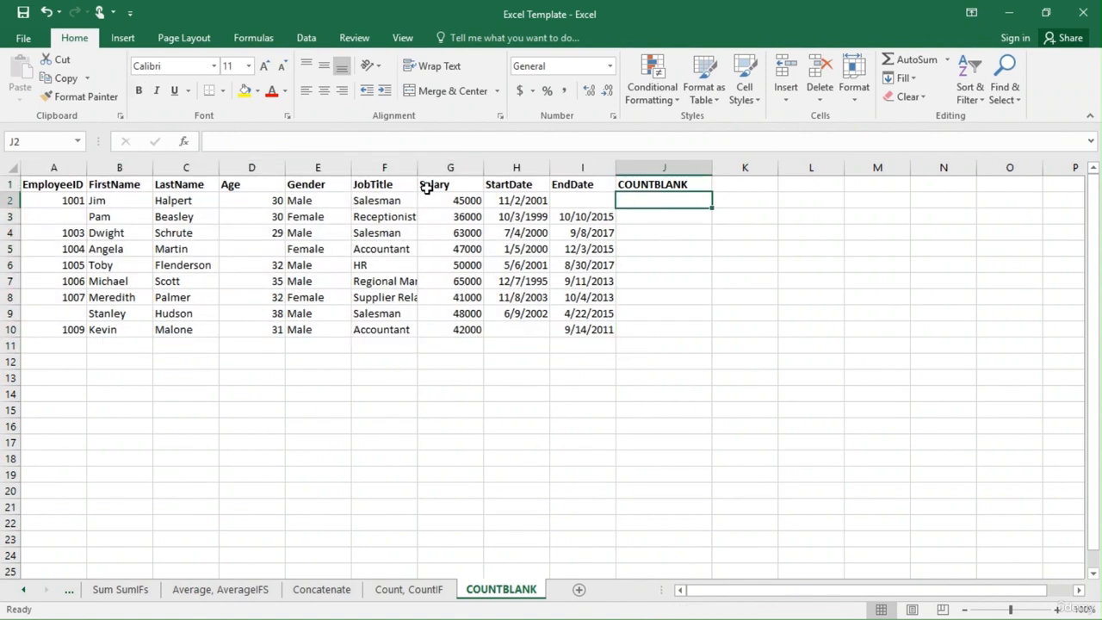
pyautogui.click(53, 168)
pyautogui.click(129, 167)
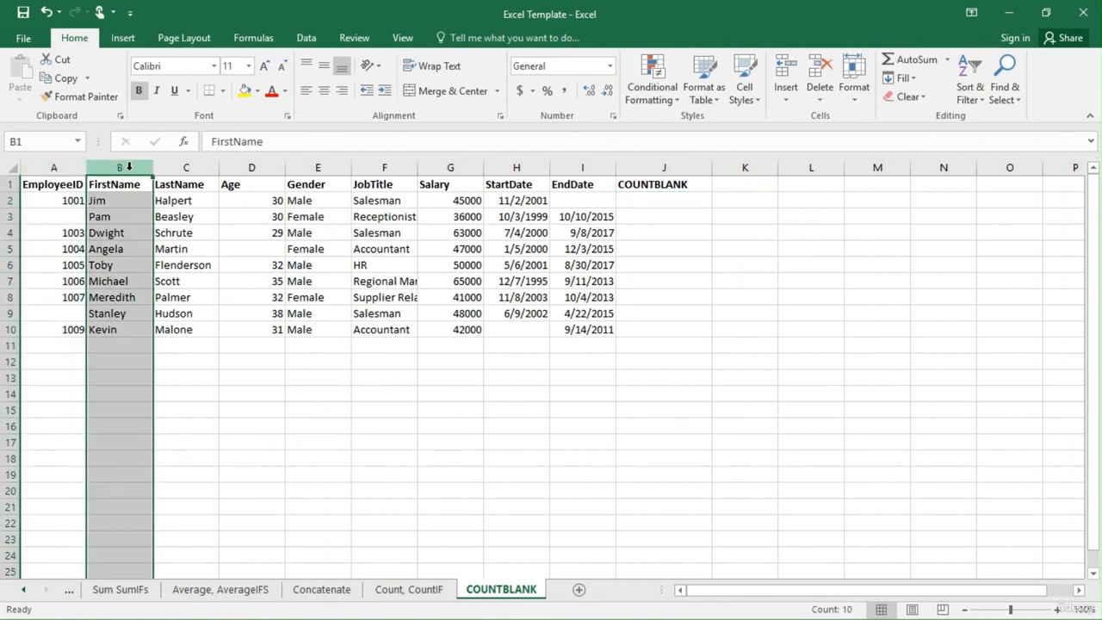
pyautogui.click(237, 233)
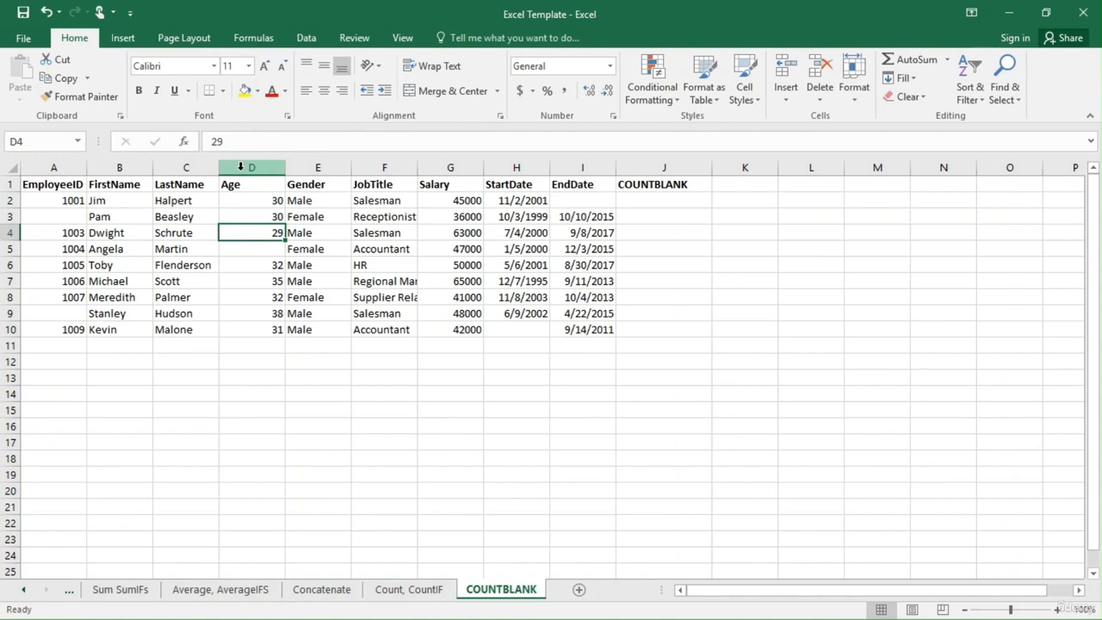
pyautogui.click(241, 166)
pyautogui.click(307, 346)
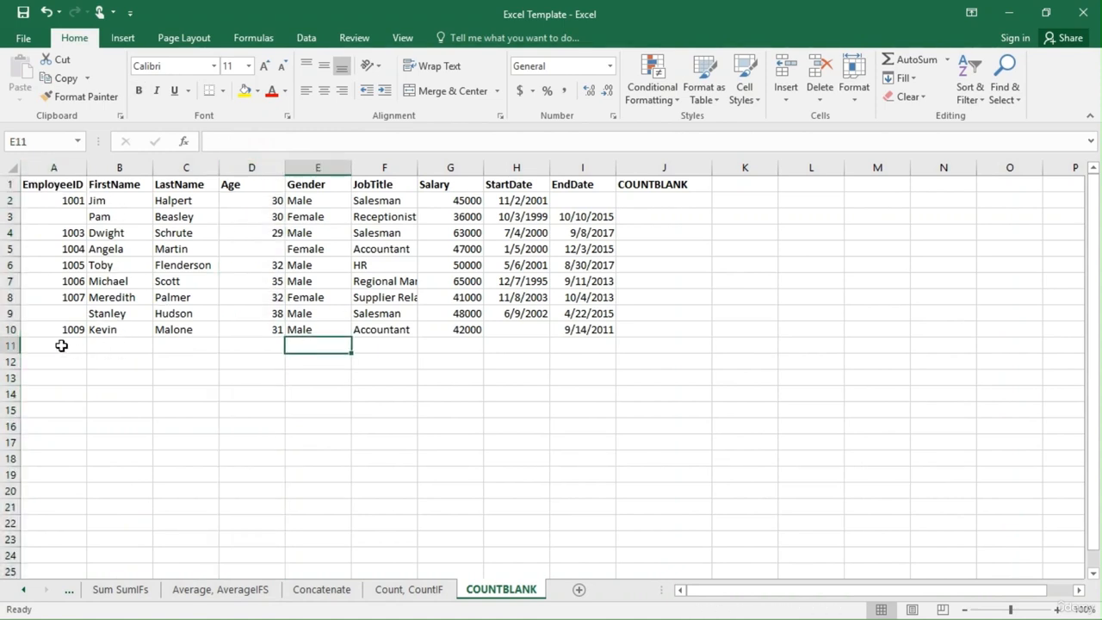
# Enter a COUNTBLANK formula in A11 that counts the empty EmployeeID cells in A2:A10.
pyautogui.click(66, 167)
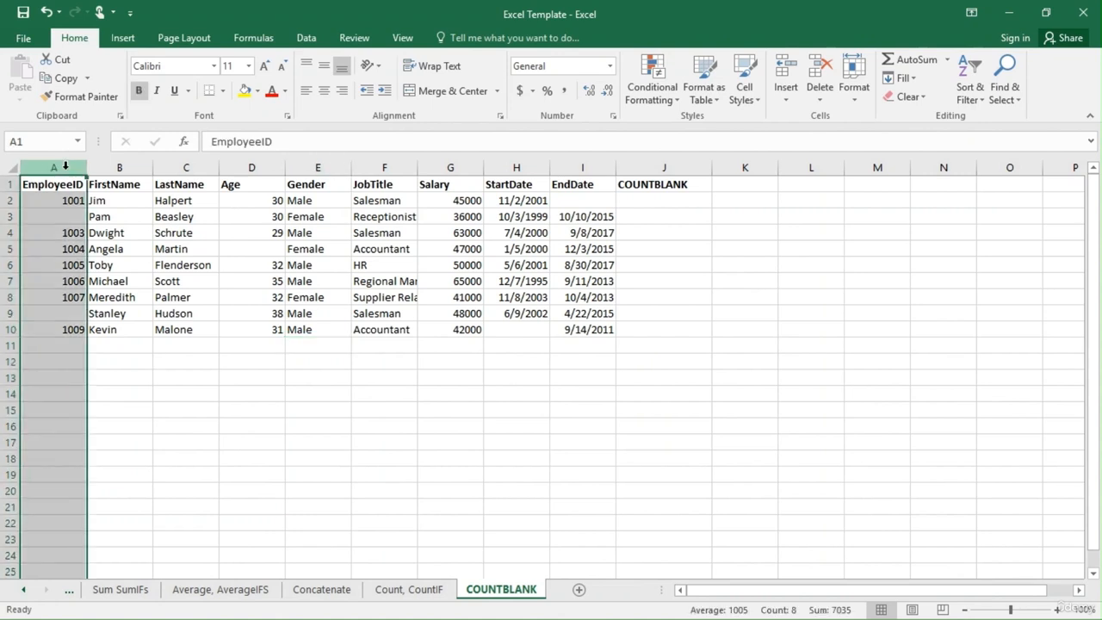
pyautogui.click(74, 346)
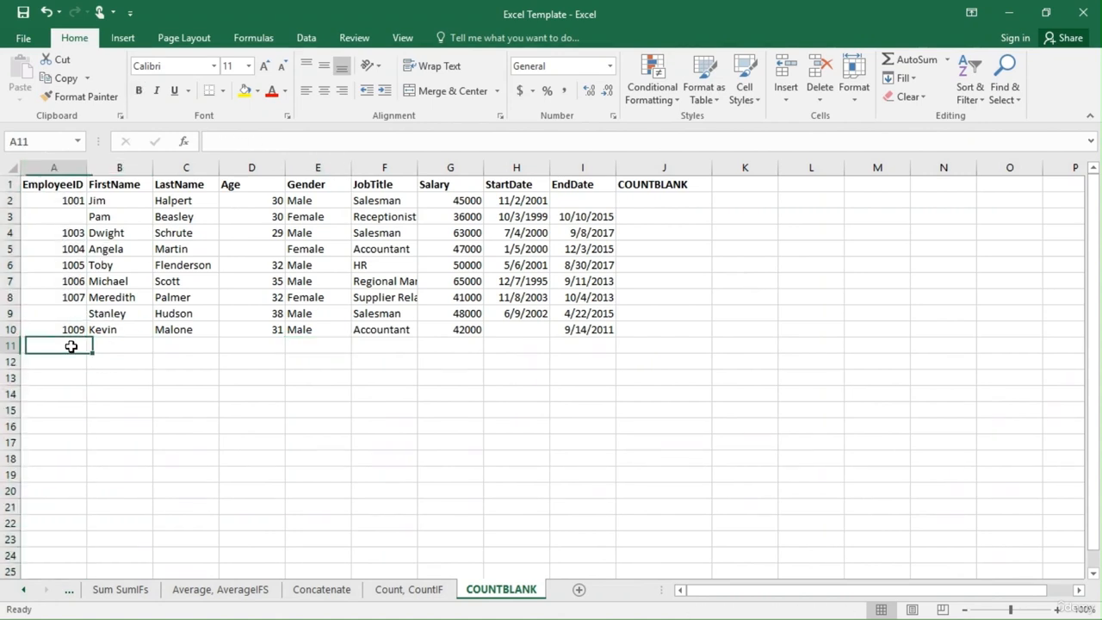
pyautogui.write('=COUNT')
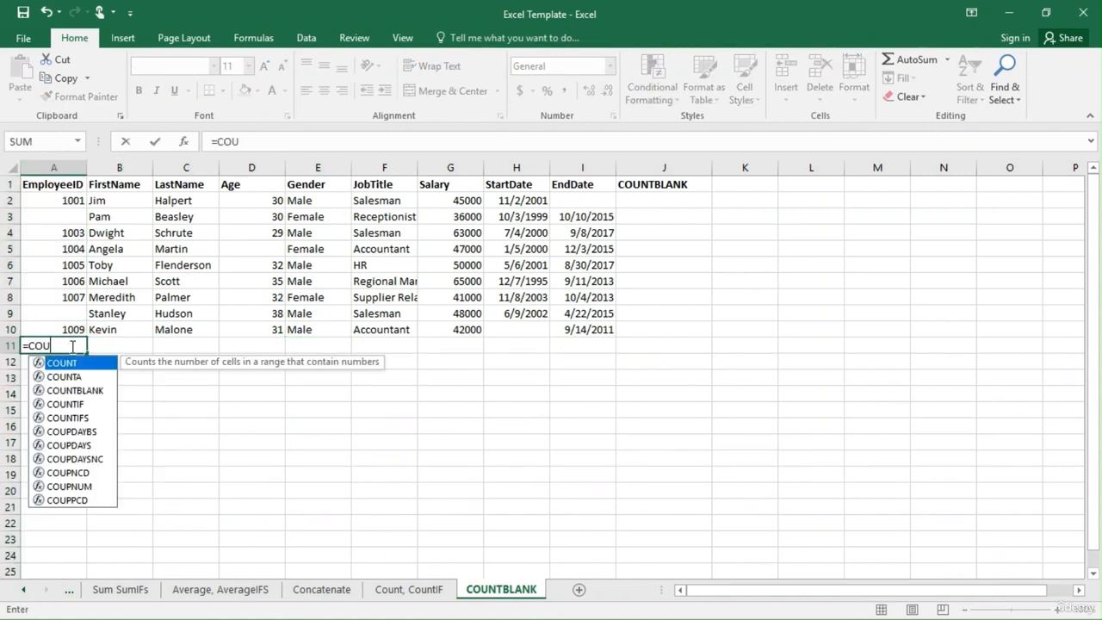
pyautogui.press('Down')
pyautogui.press('Down')
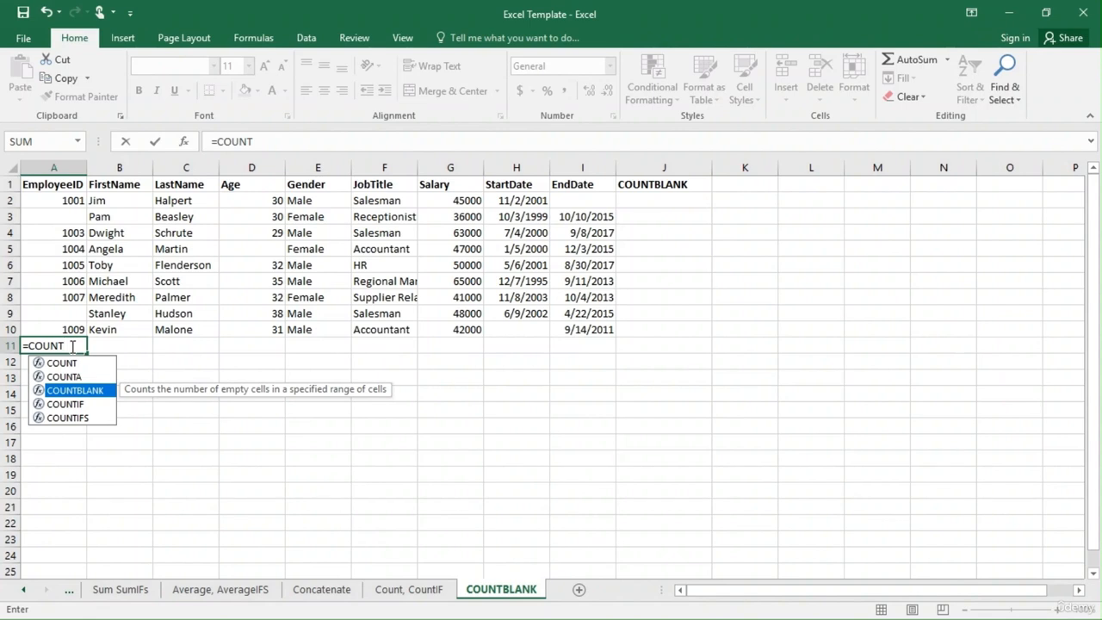
pyautogui.press('Tab')
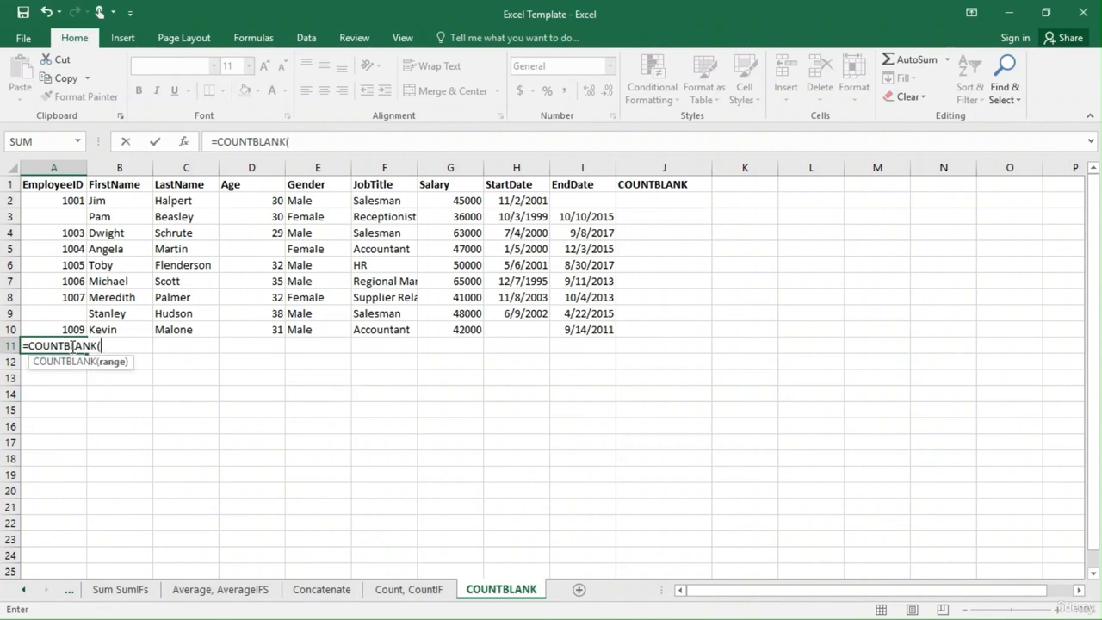
pyautogui.click(71, 199)
pyautogui.moveTo(71, 200); pyautogui.dragTo(74, 323)
pyautogui.write(')')
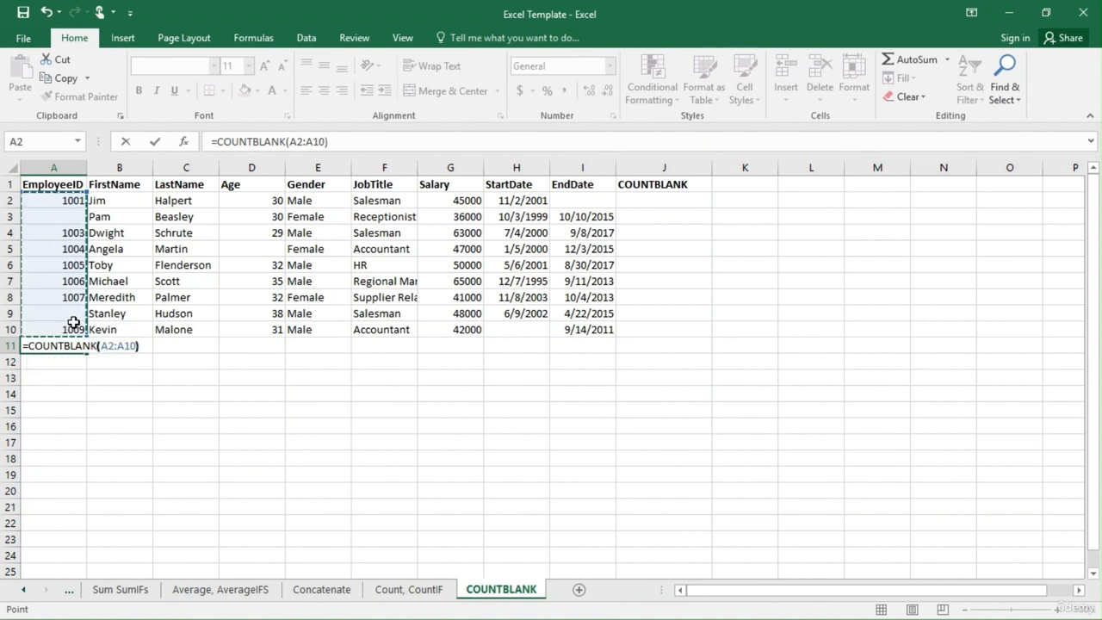
pyautogui.press('Return')
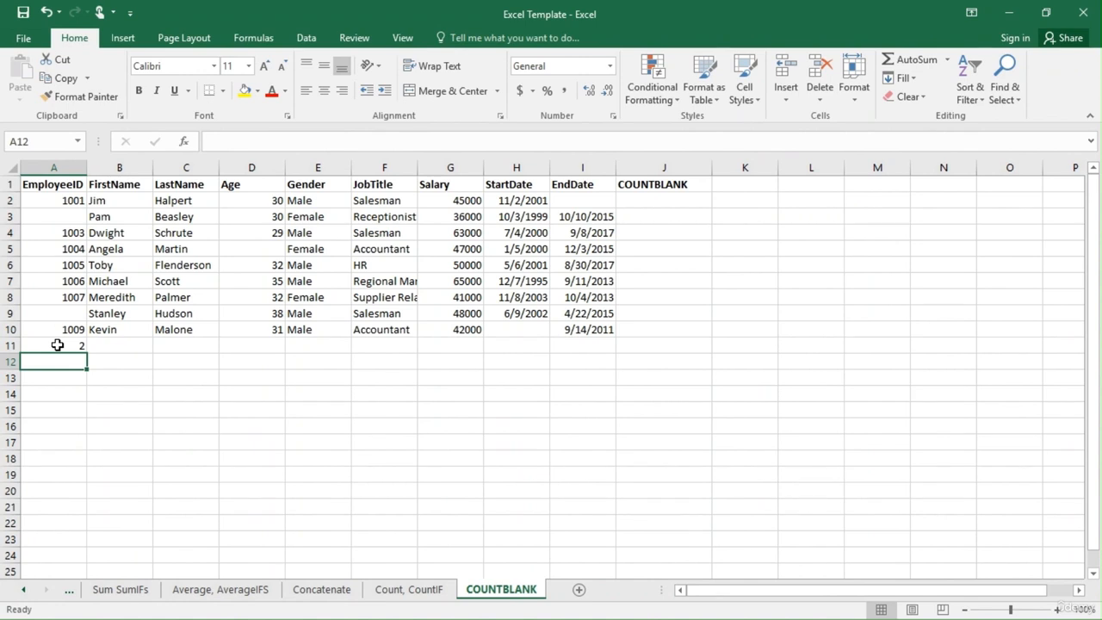
# Check the blank EmployeeID cells A3 and A9 against the COUNTBLANK formula in A11.
pyautogui.click(57, 345)
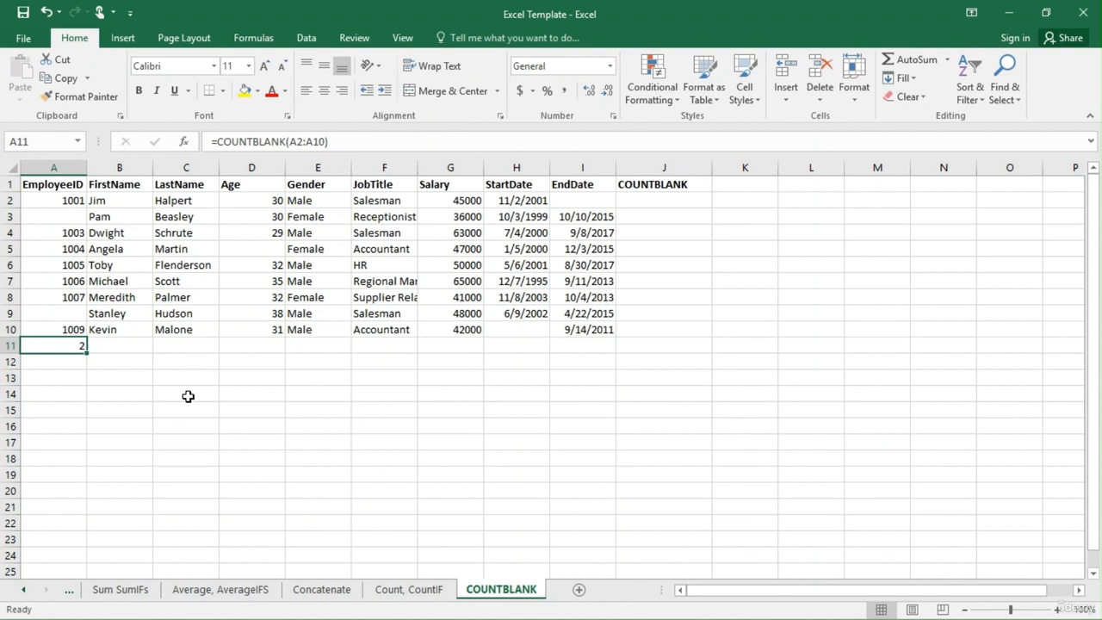
pyautogui.click(64, 222)
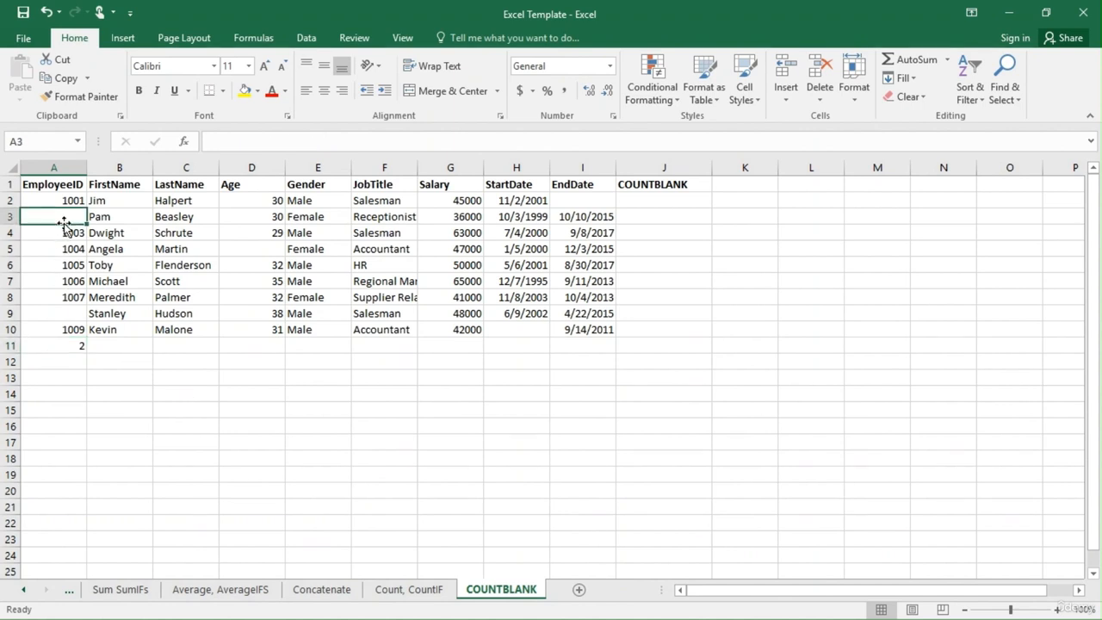
pyautogui.click(71, 314)
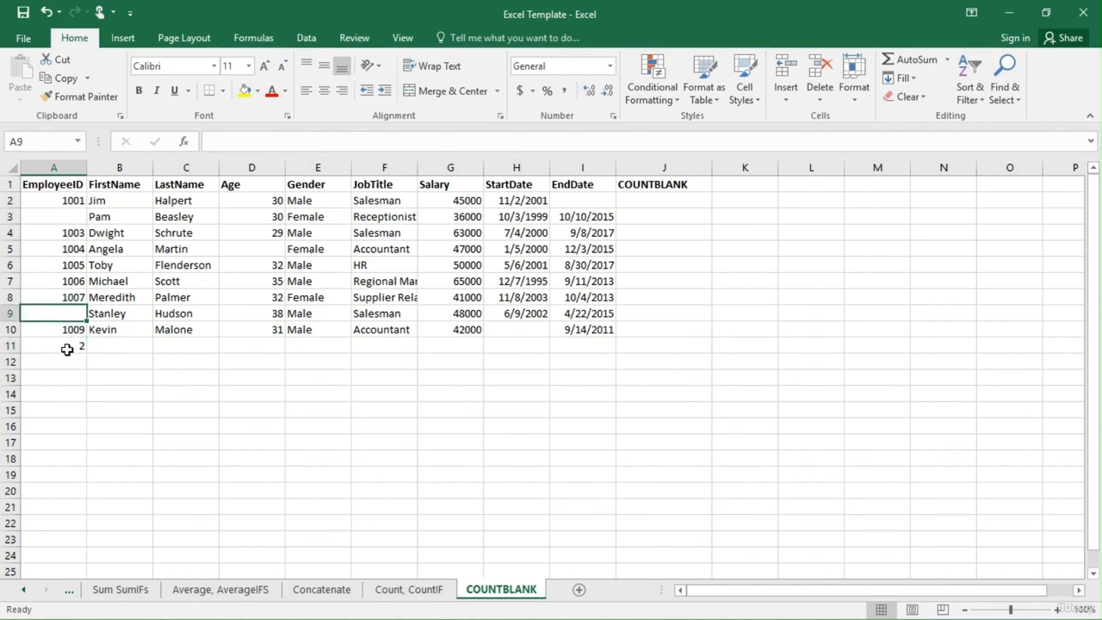
pyautogui.click(67, 349)
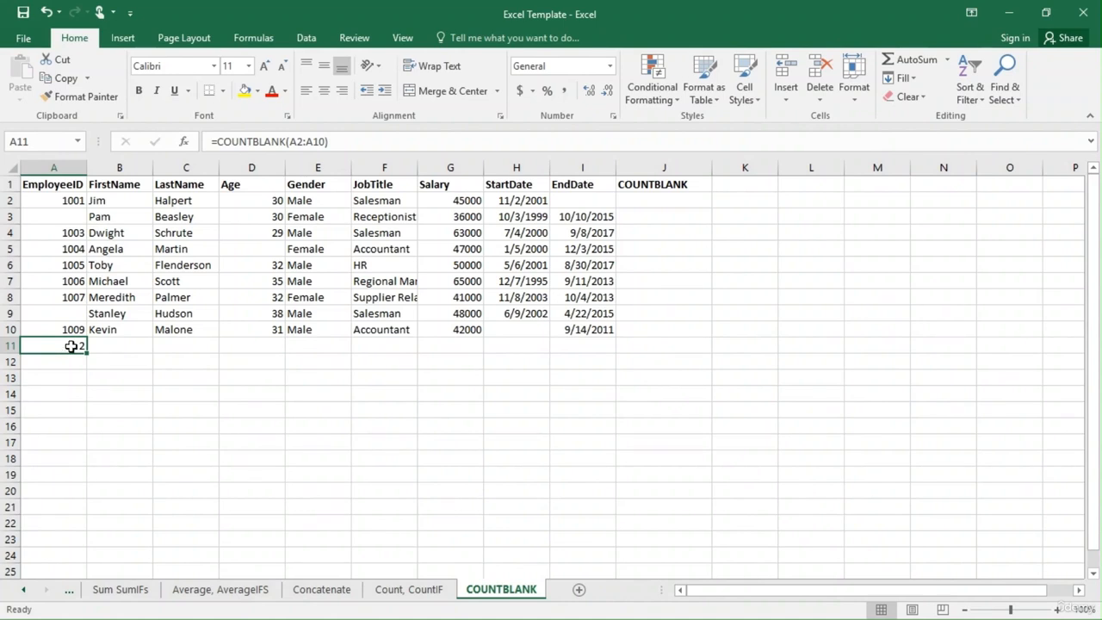
# Enter a COUNTBLANK formula in F11 for the JobTitle range F2:F10 and check that range for empty cells.
pyautogui.click(384, 167)
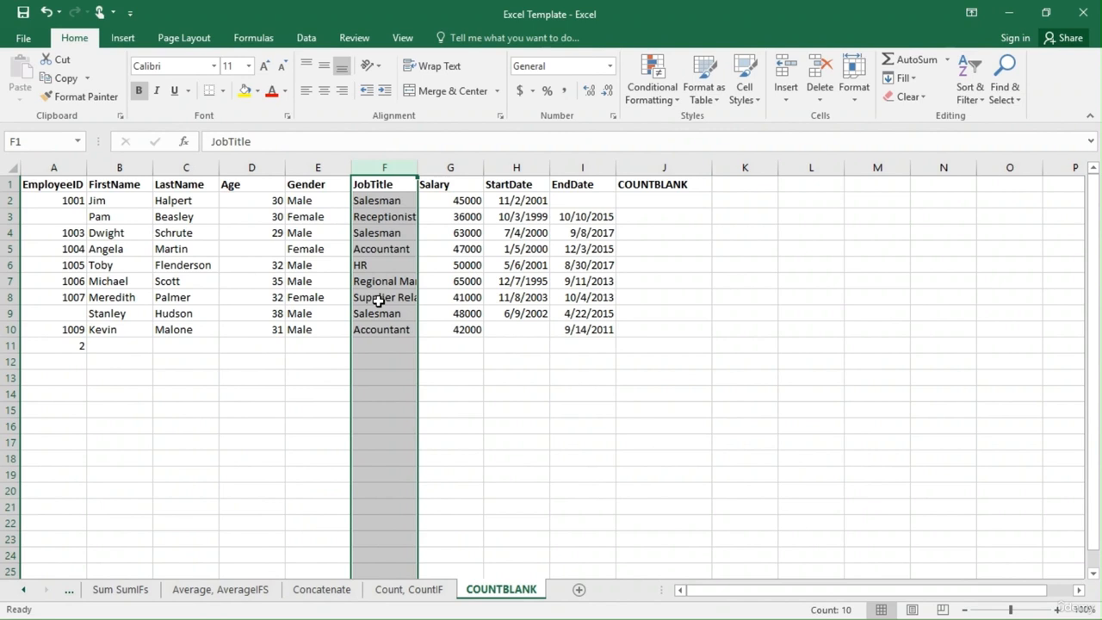
pyautogui.click(374, 347)
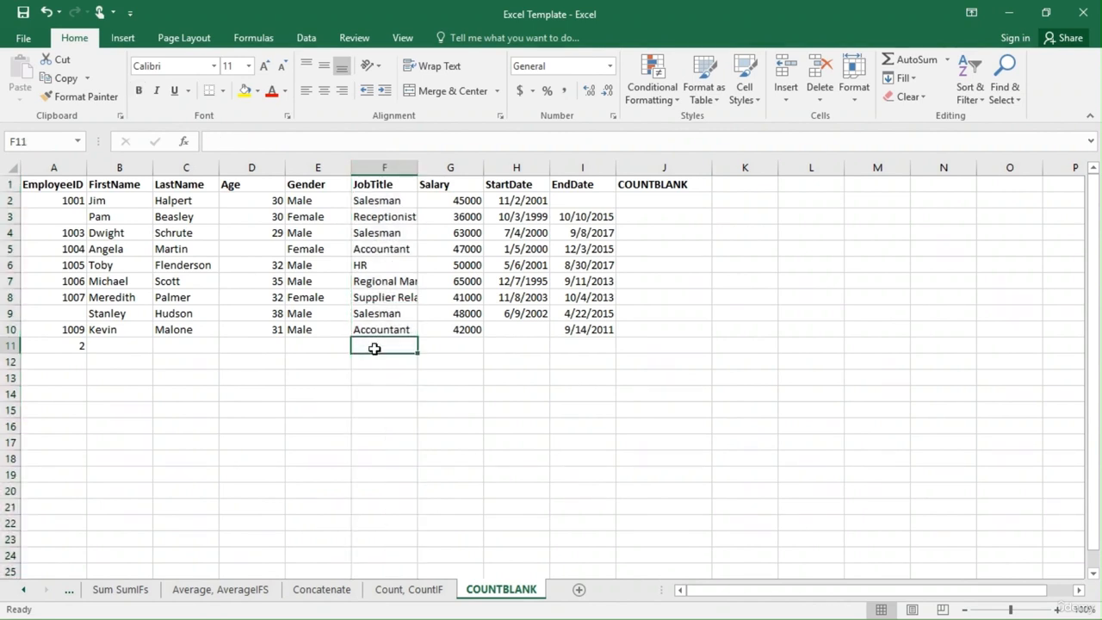
pyautogui.write('=CO')
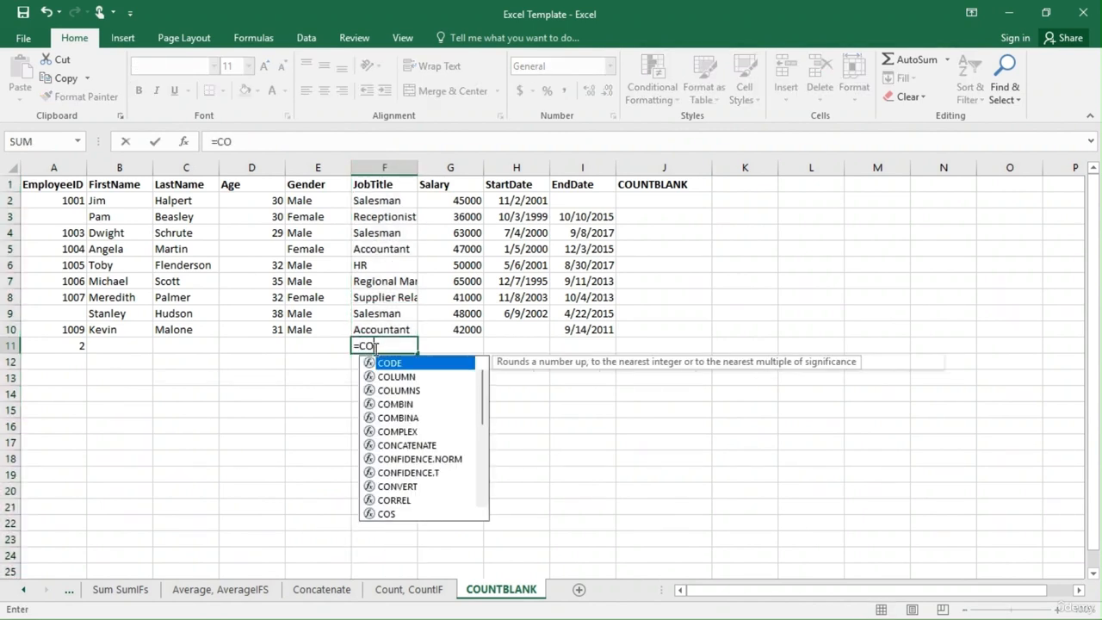
pyautogui.write('UN')
pyautogui.press('Down')
pyautogui.press('Down')
pyautogui.press('Tab')
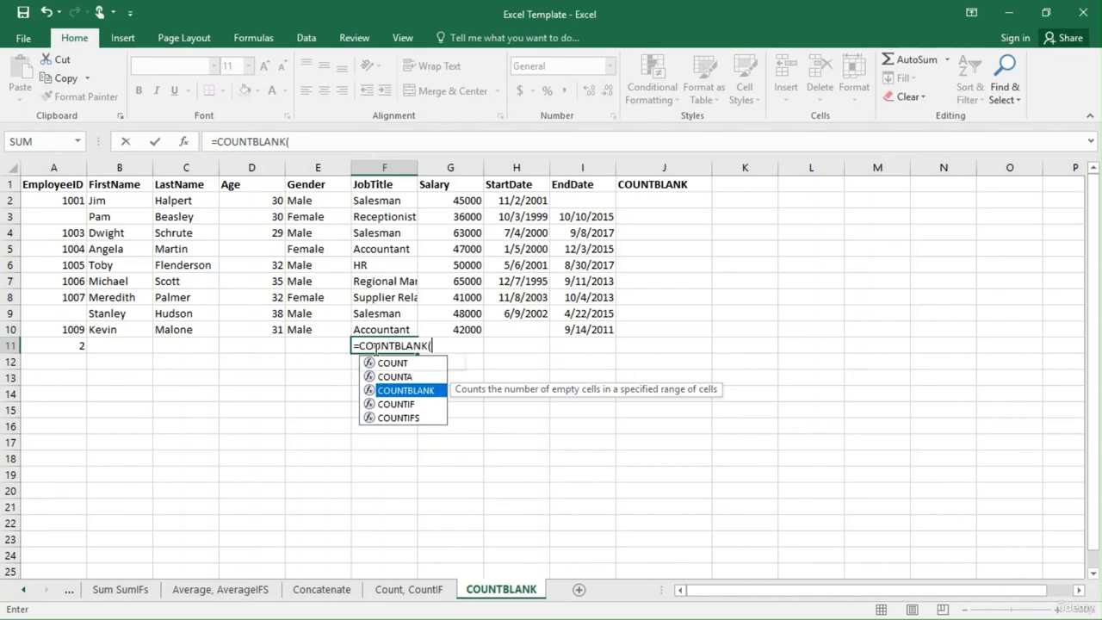
pyautogui.moveTo(400, 201); pyautogui.dragTo(406, 323)
pyautogui.write(')')
pyautogui.press('Return')
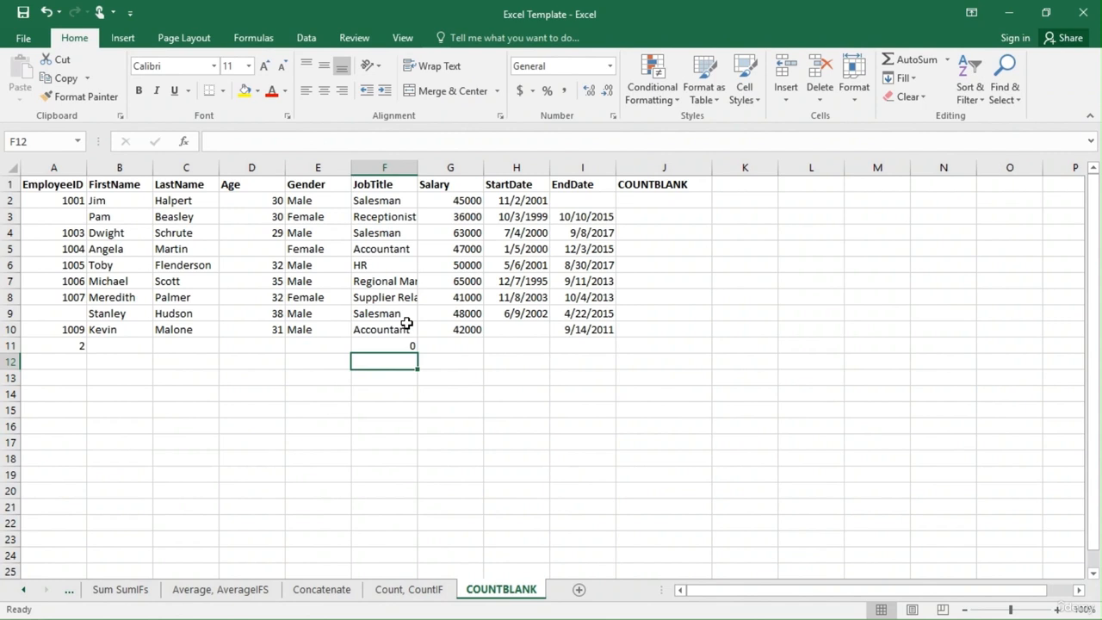
pyautogui.moveTo(396, 204); pyautogui.dragTo(394, 328)
pyautogui.click(370, 362)
# Enter a COUNTBLANK formula in J2 that covers the whole employee data range A2:I10.
pyautogui.click(661, 202)
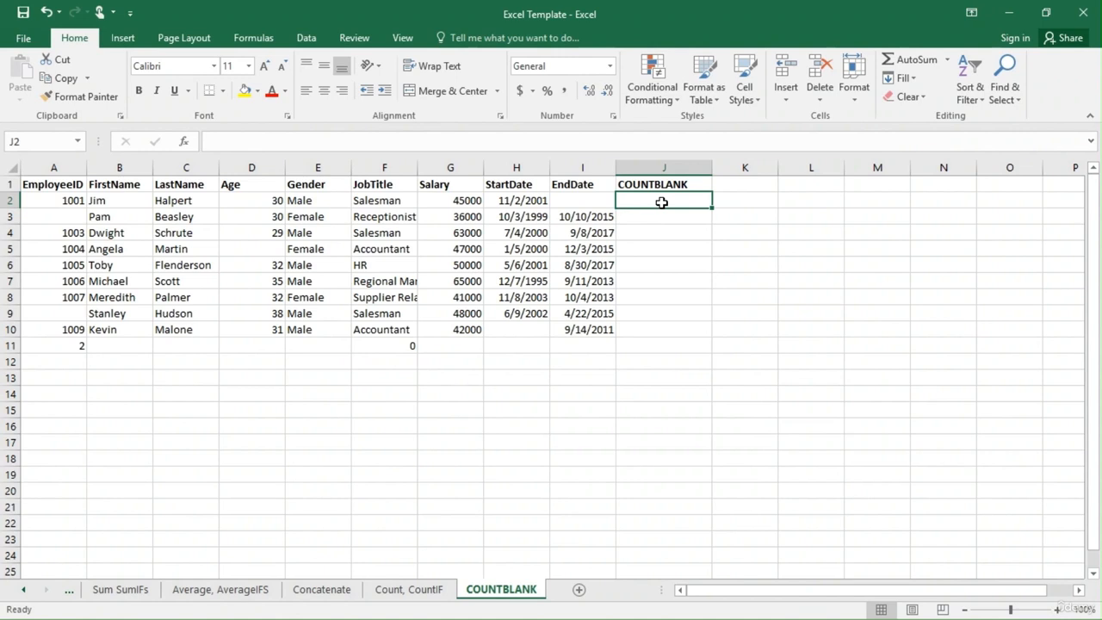
pyautogui.write('=COUNT')
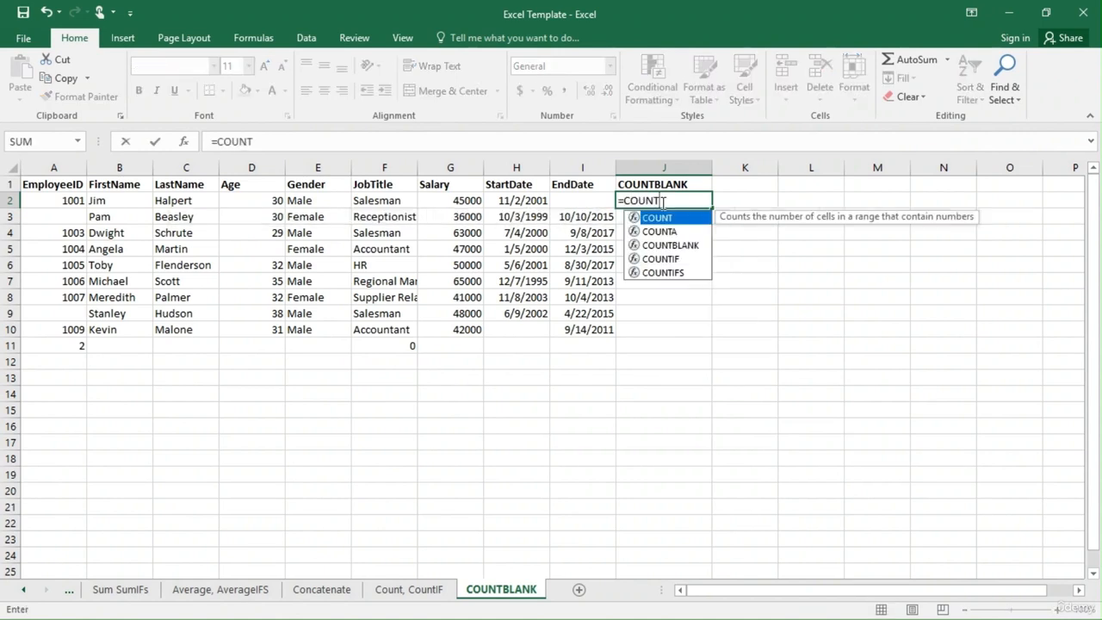
pyautogui.press('Down')
pyautogui.press('Down')
pyautogui.press('Tab')
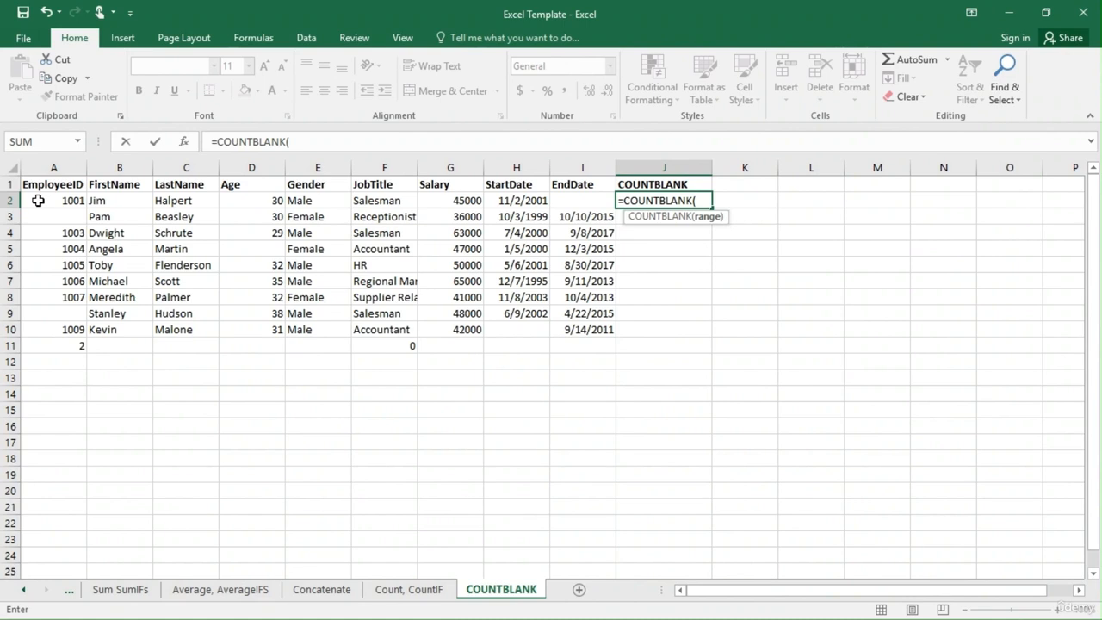
pyautogui.moveTo(37, 201); pyautogui.dragTo(582, 330)
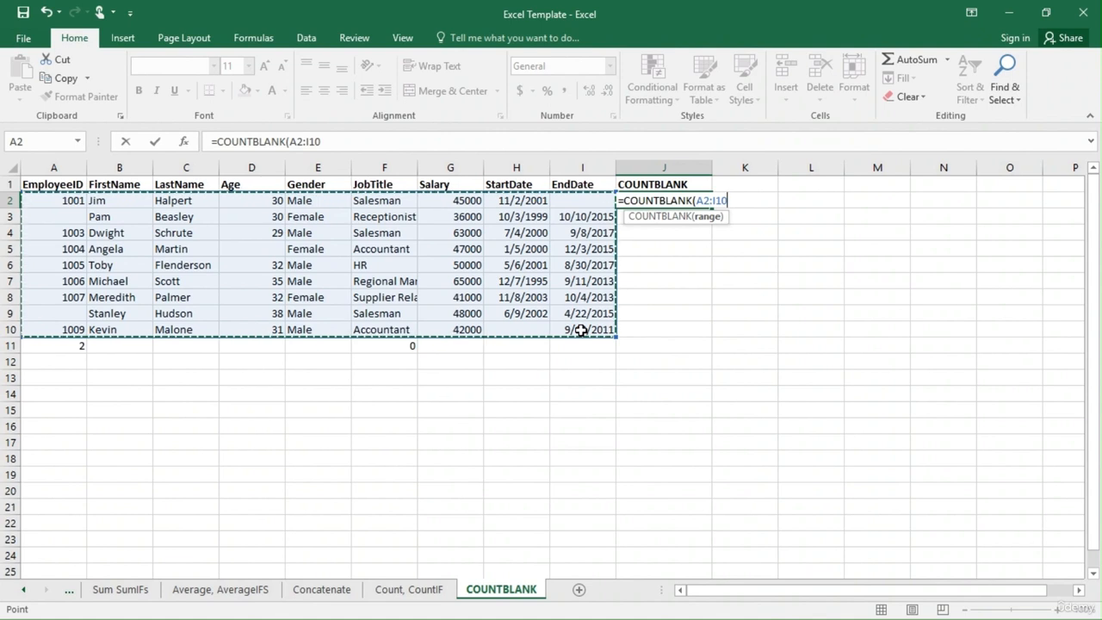
pyautogui.write(')')
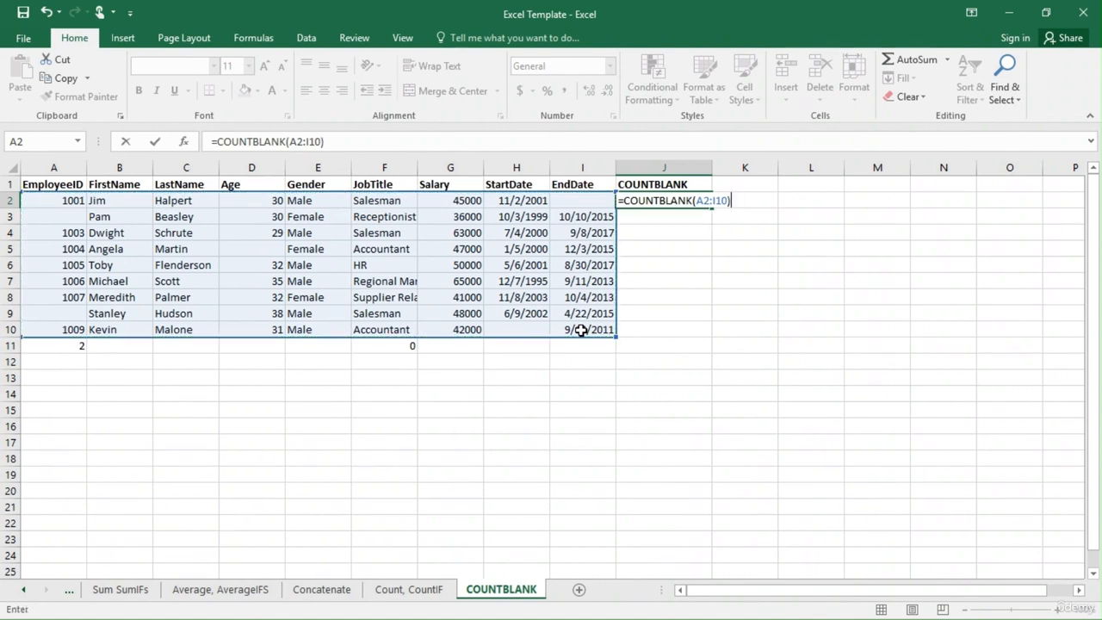
pyautogui.press('Return')
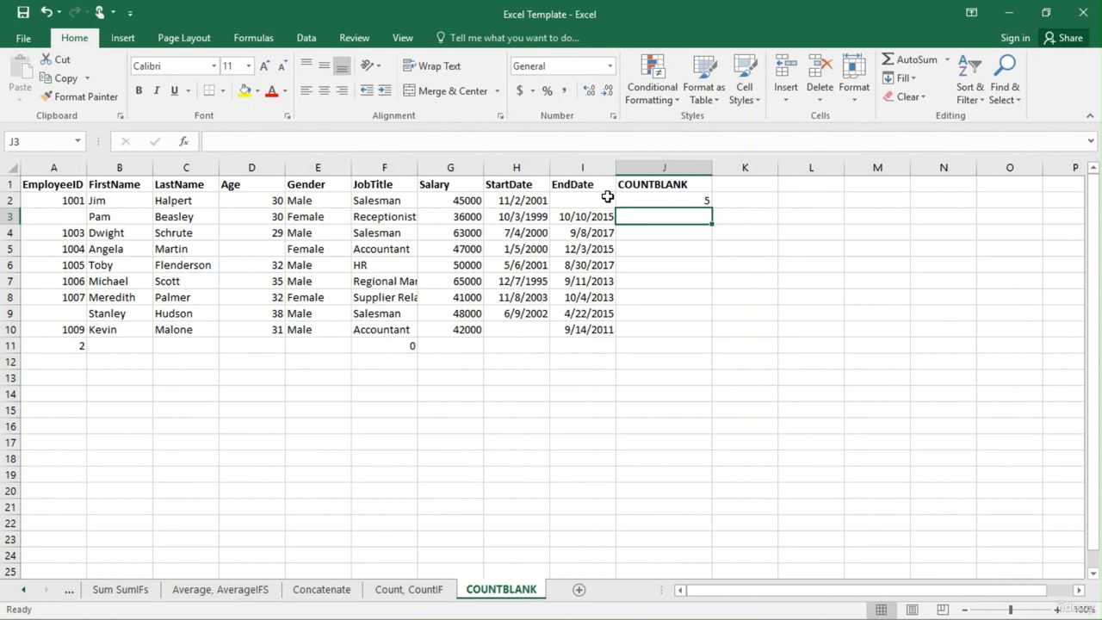
# Check the blank cells A3, A9, D5, H10 and I2 against the COUNTBLANK result in J2.
pyautogui.click(67, 219)
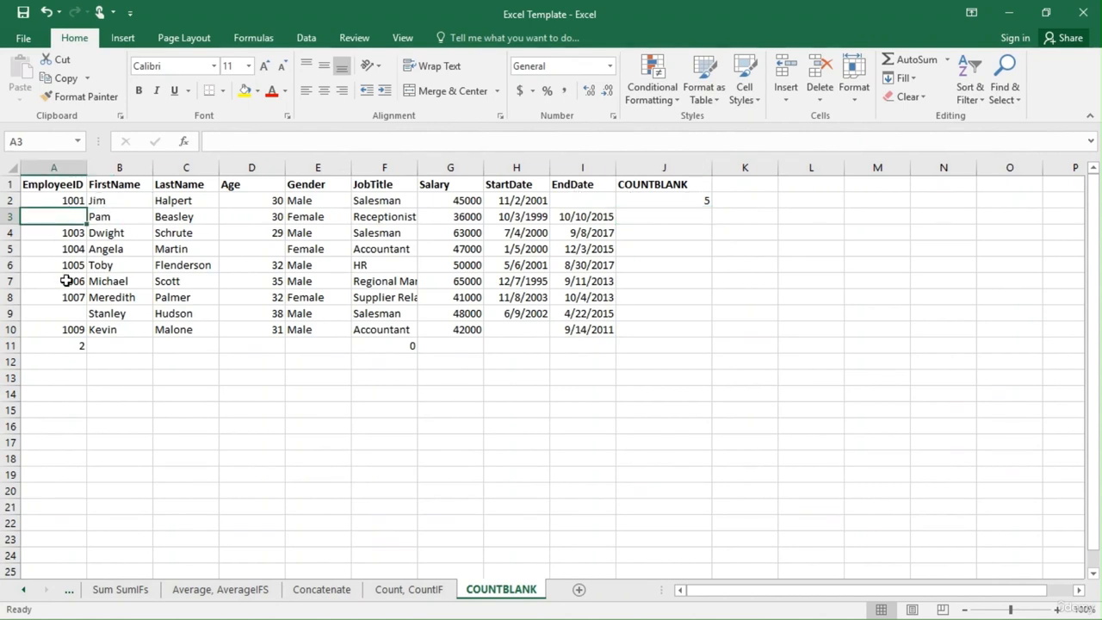
pyautogui.click(68, 317)
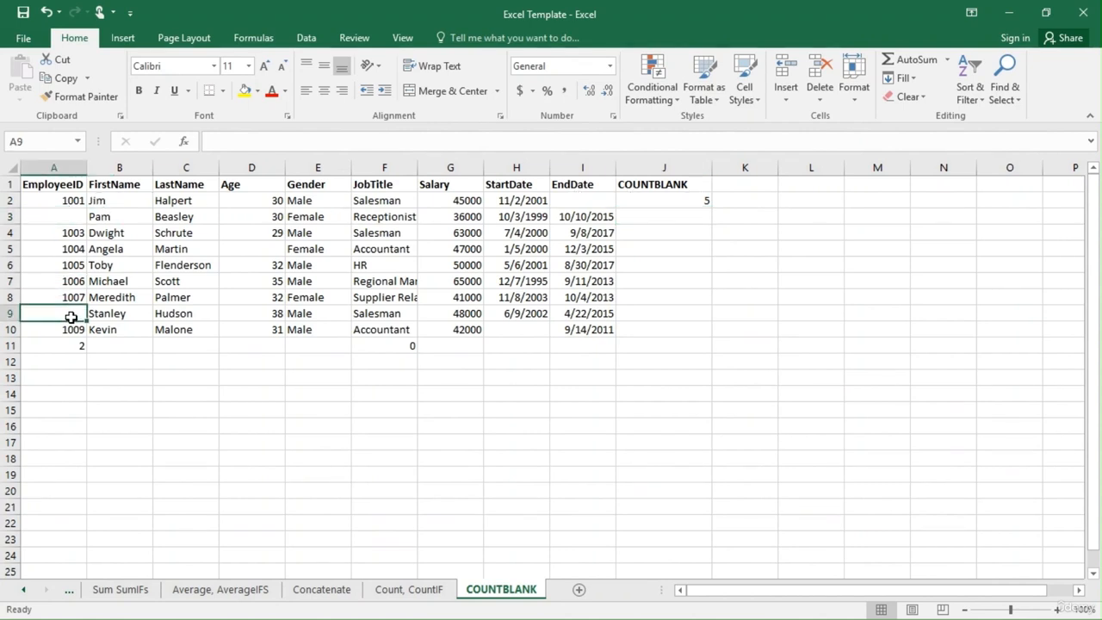
pyautogui.click(264, 248)
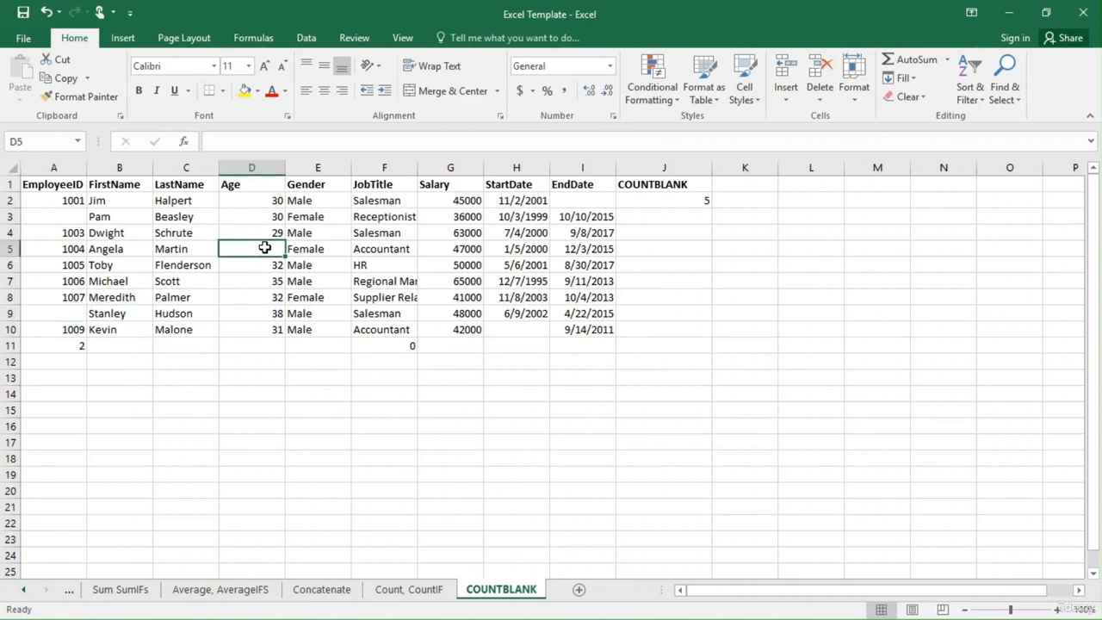
pyautogui.click(523, 333)
pyautogui.click(606, 201)
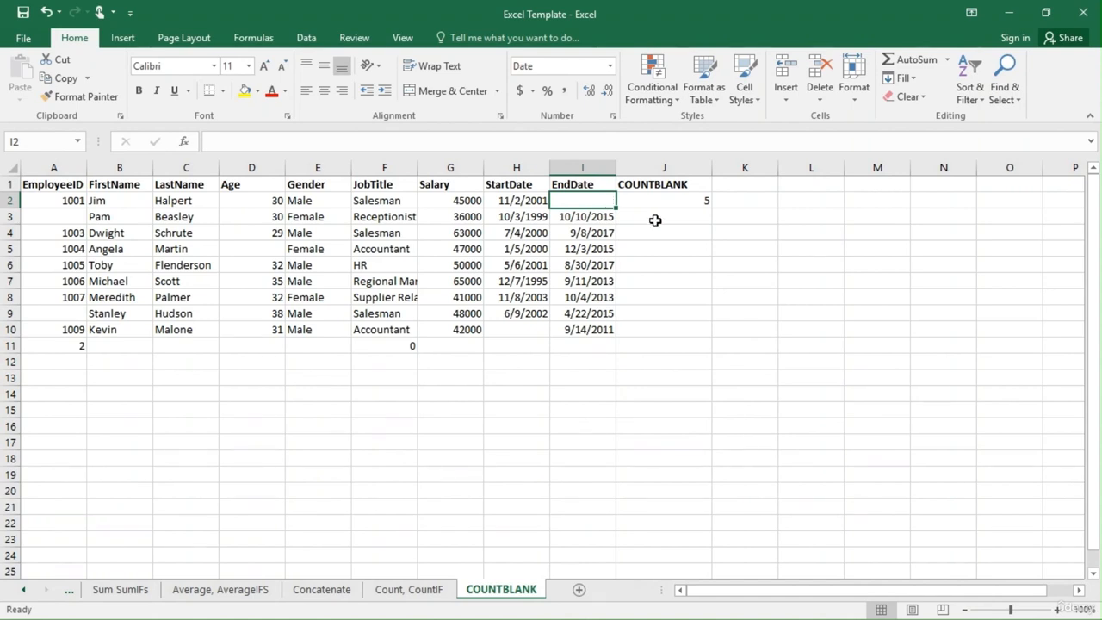
pyautogui.click(185, 377)
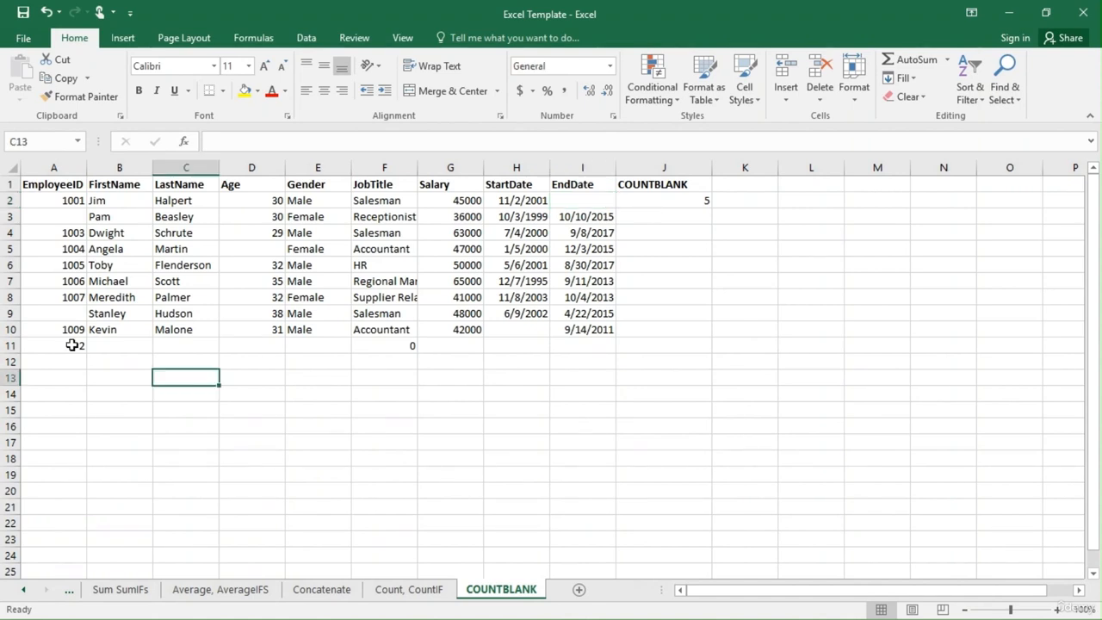